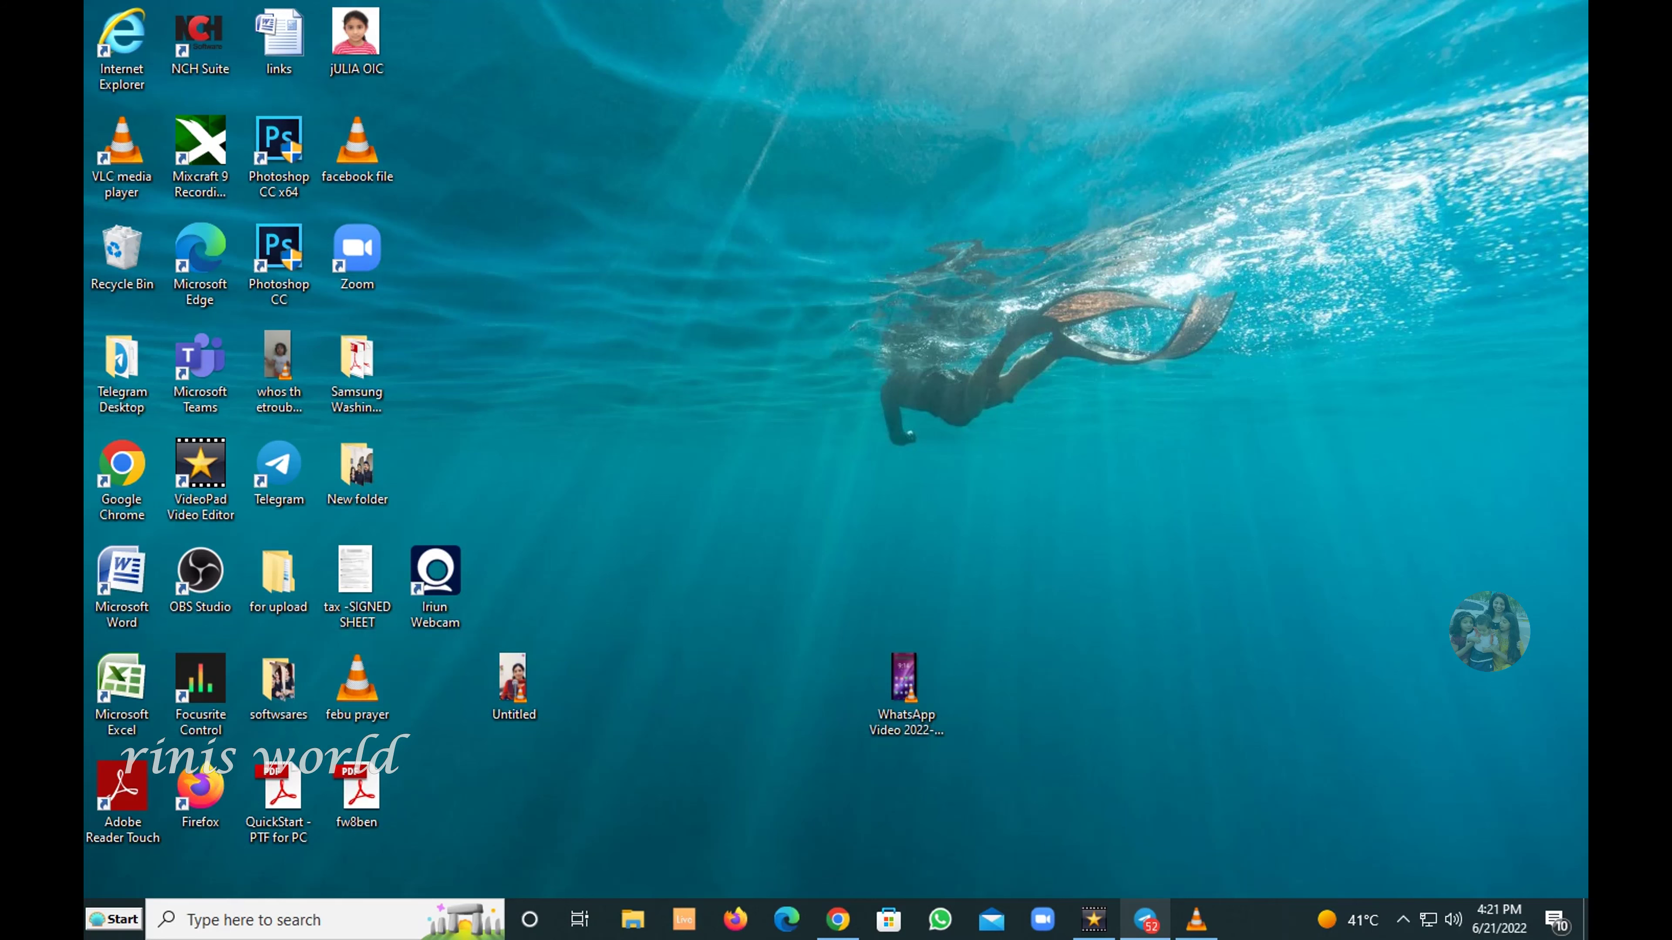
- Bring up the Facebook home feed in Chrome, browse the main Menu, then go to the search box
left_click(837, 919)
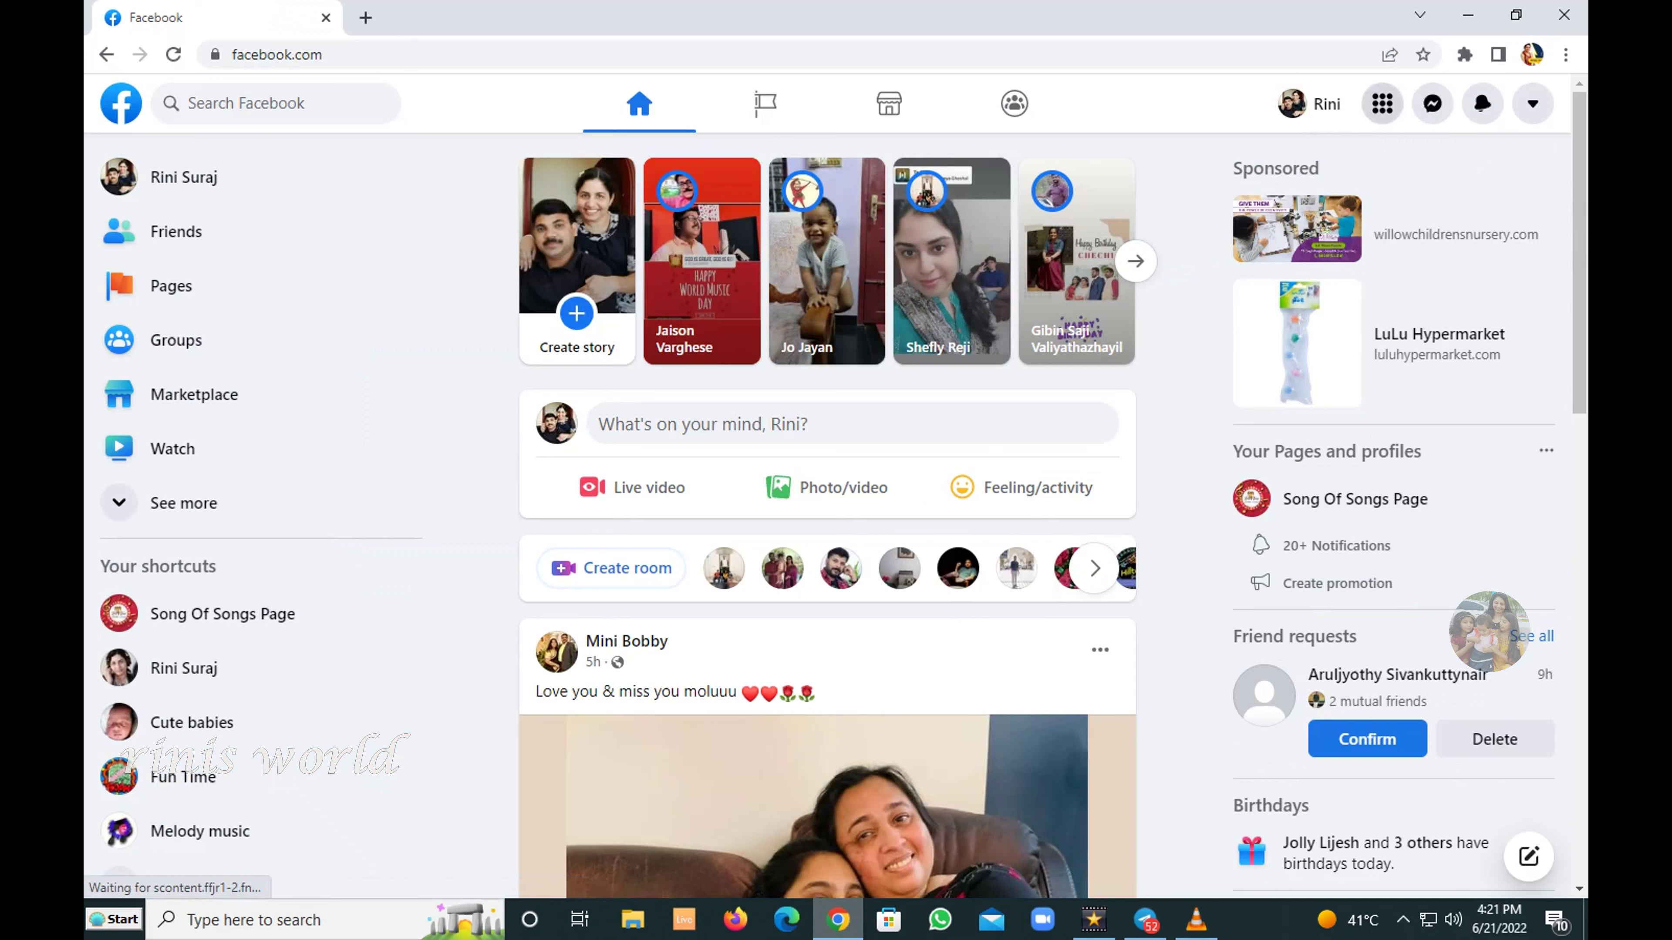
left_click(1382, 103)
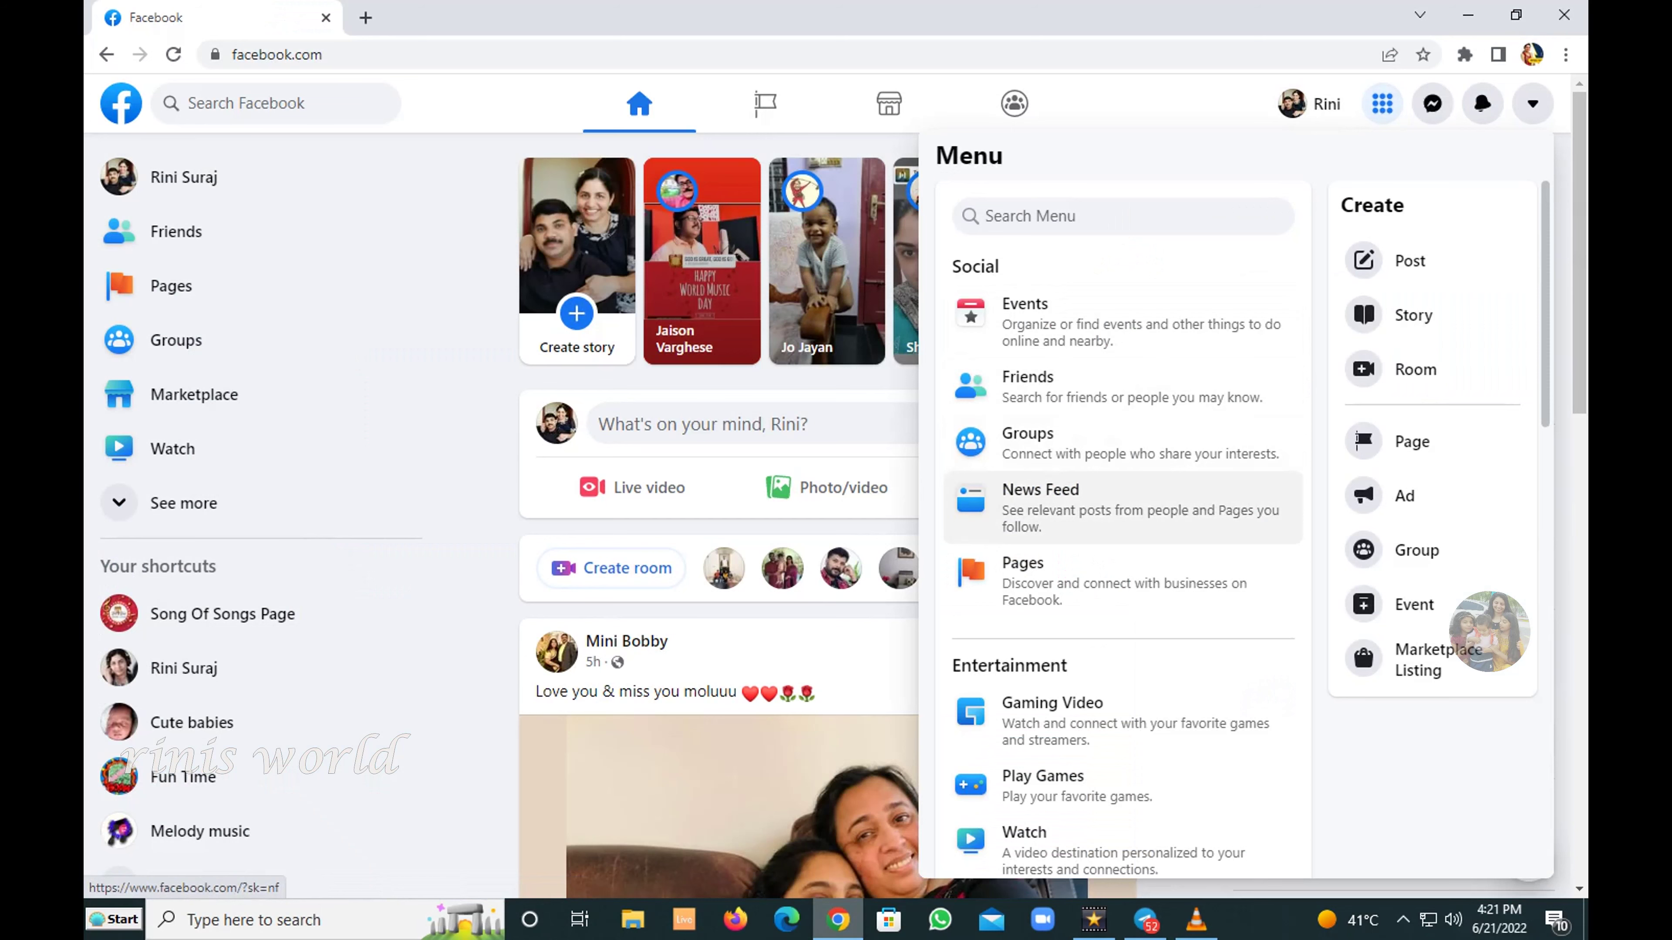
scroll(1122, 520, "down", 5)
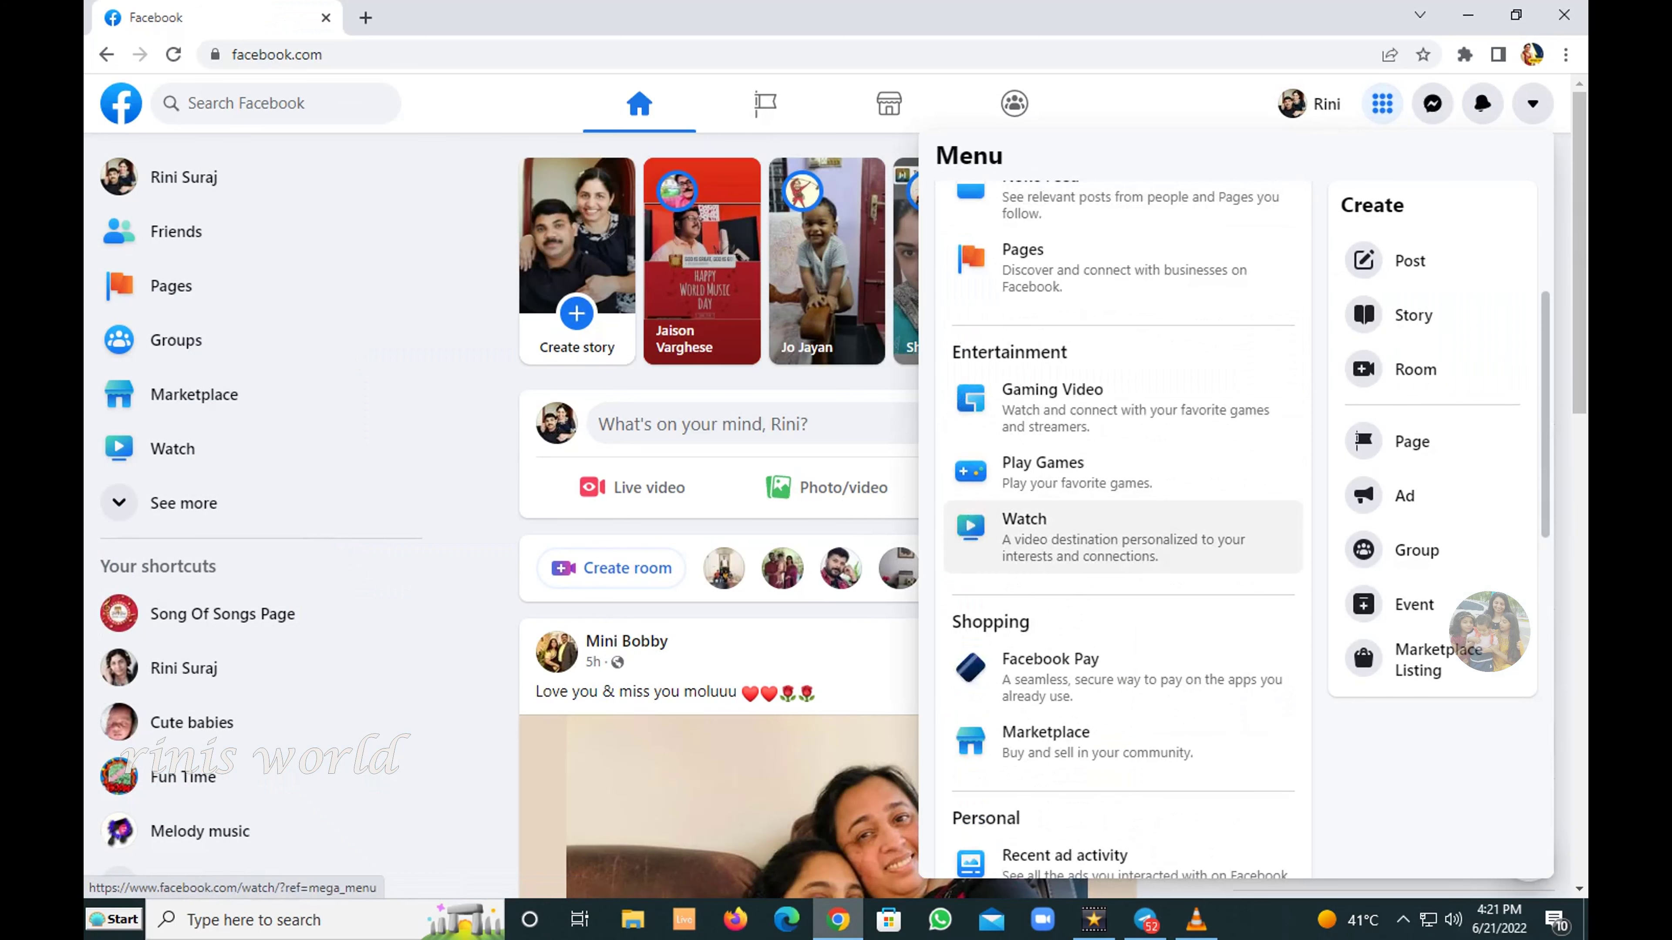
scroll(1122, 520, "down", 6)
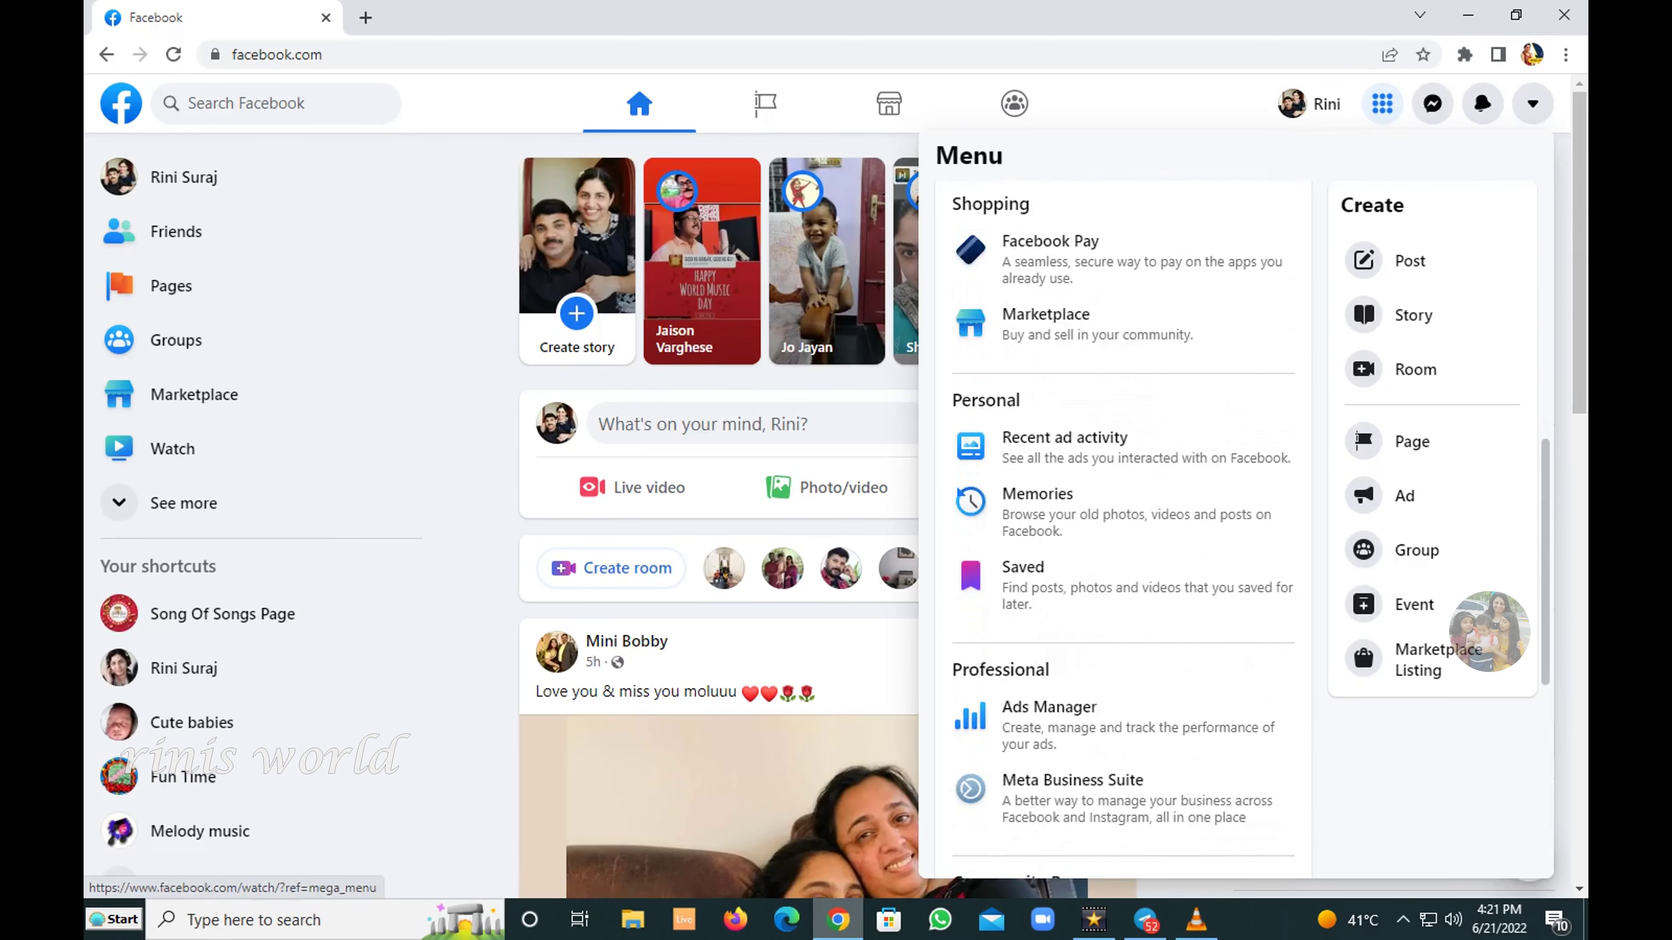
scroll(1122, 507, "down", 5)
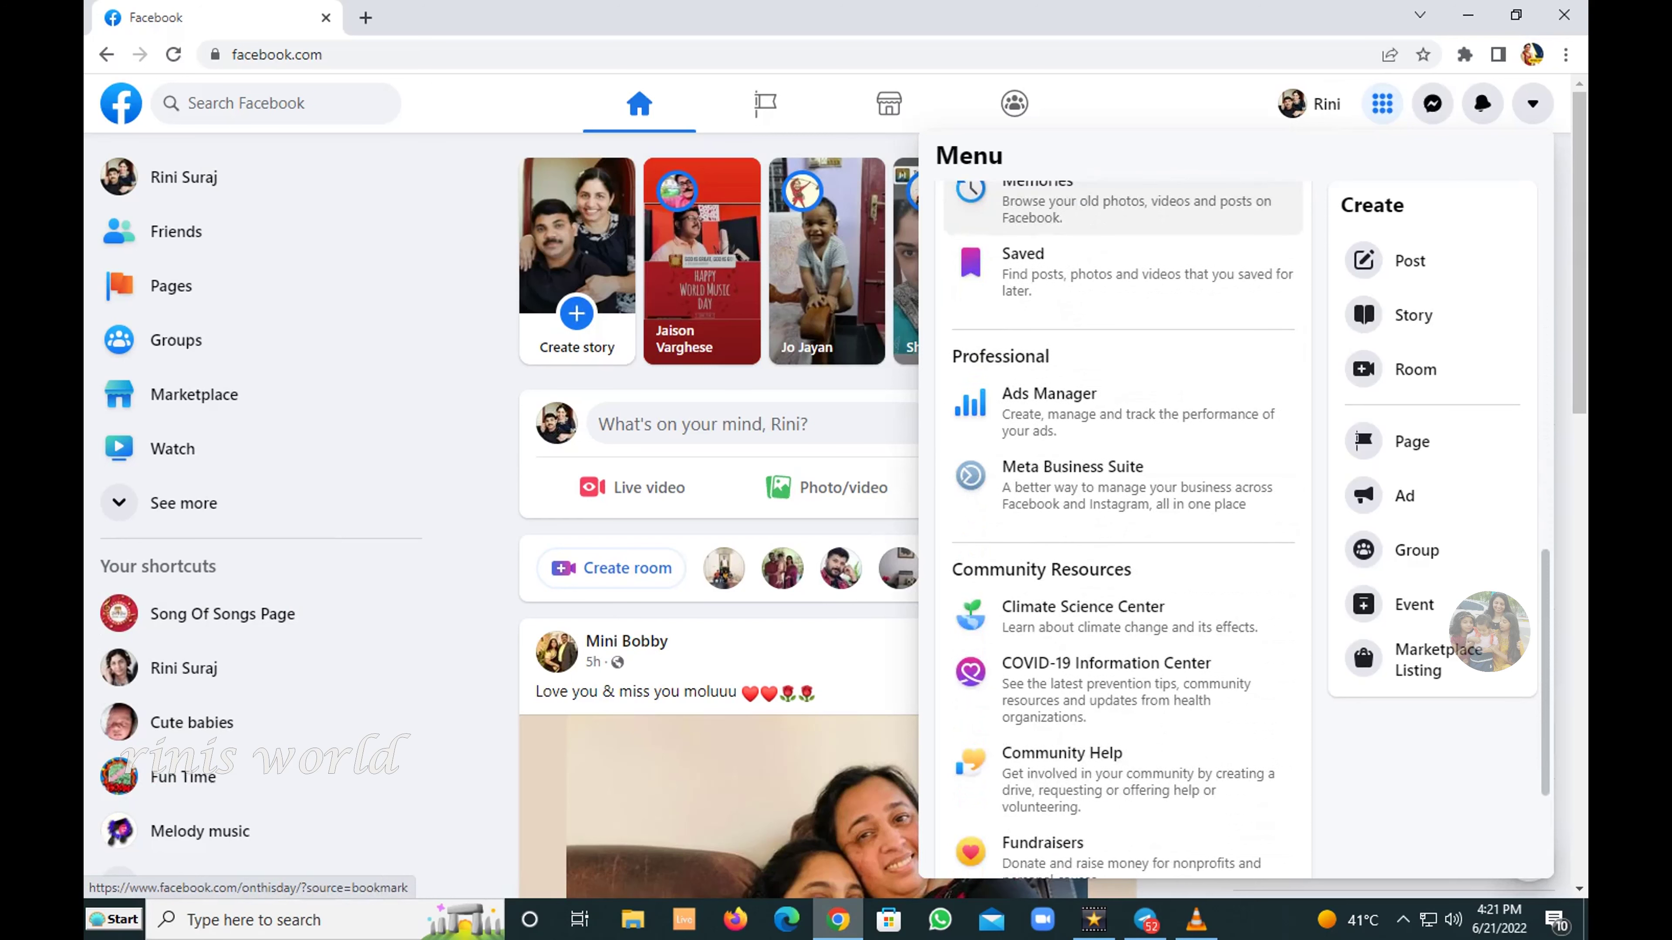
left_click(1122, 201)
scroll(1122, 543, "down", 4)
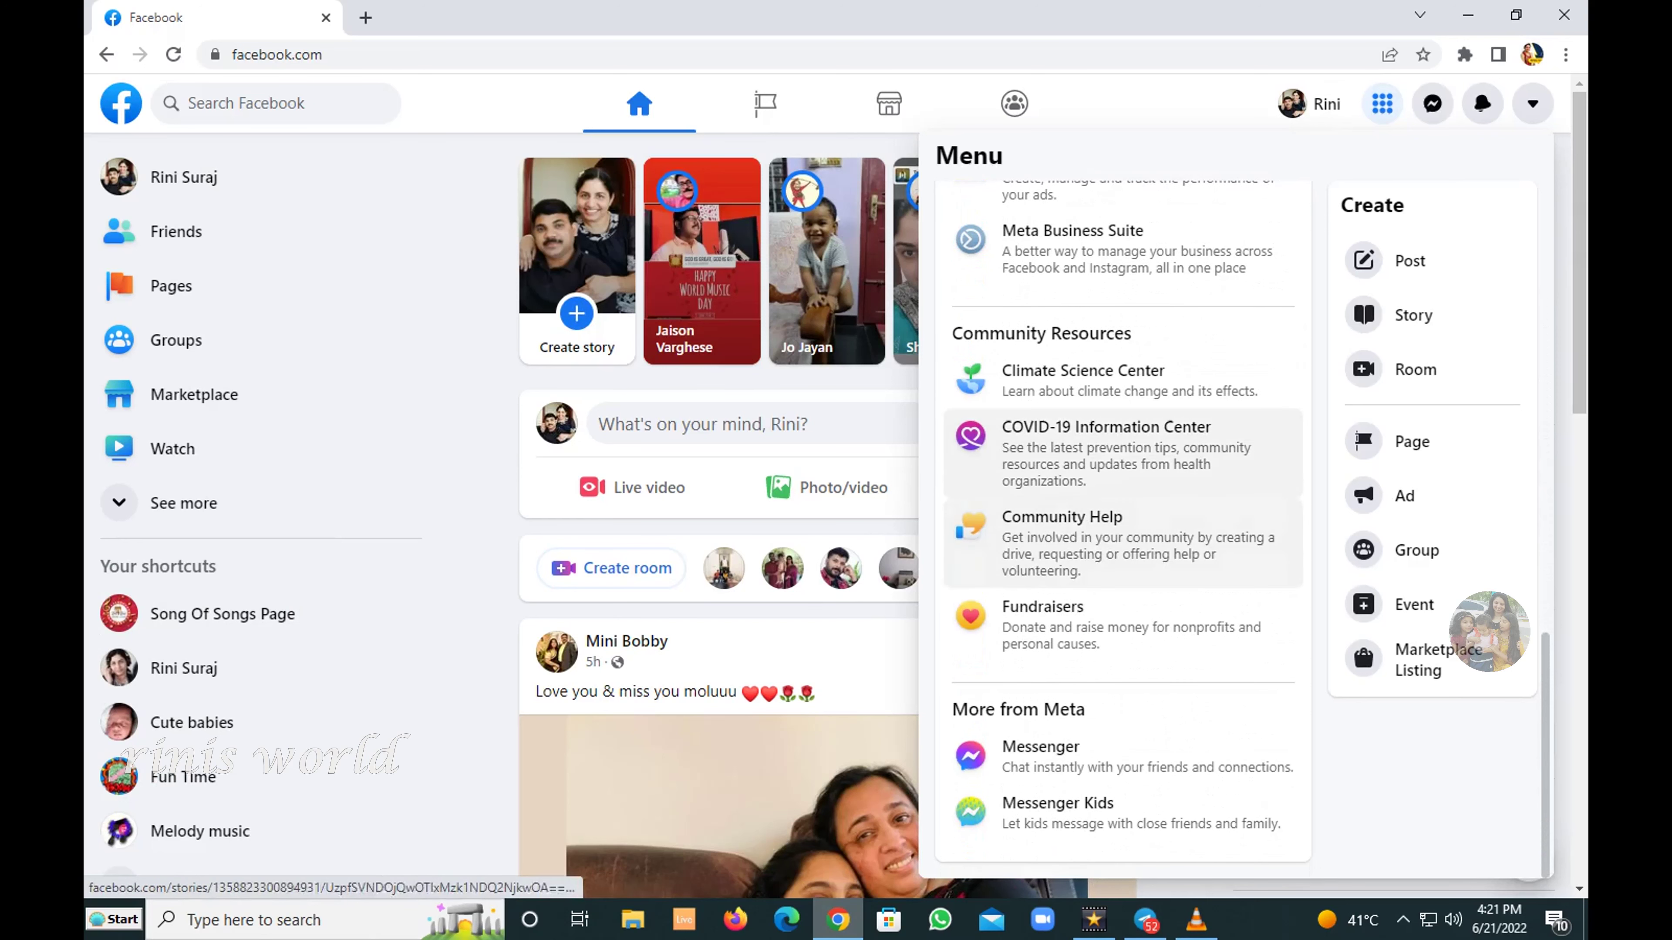
left_click(263, 103)
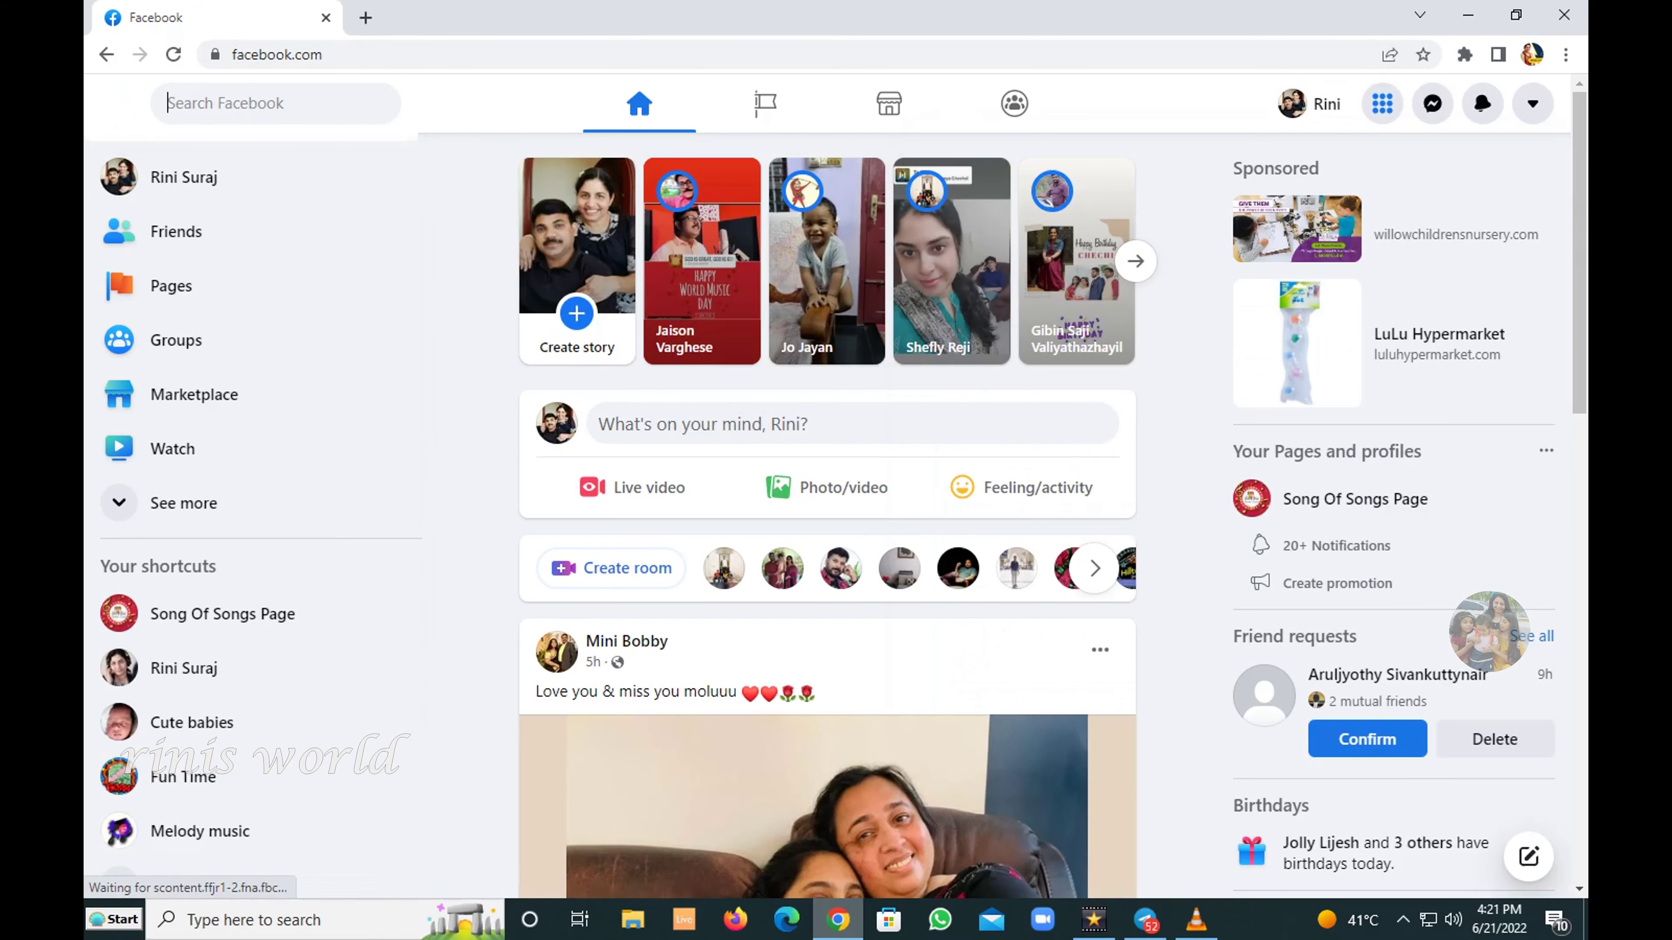
- Search Facebook for 'creator' and open the Creator Studio result
type("creator")
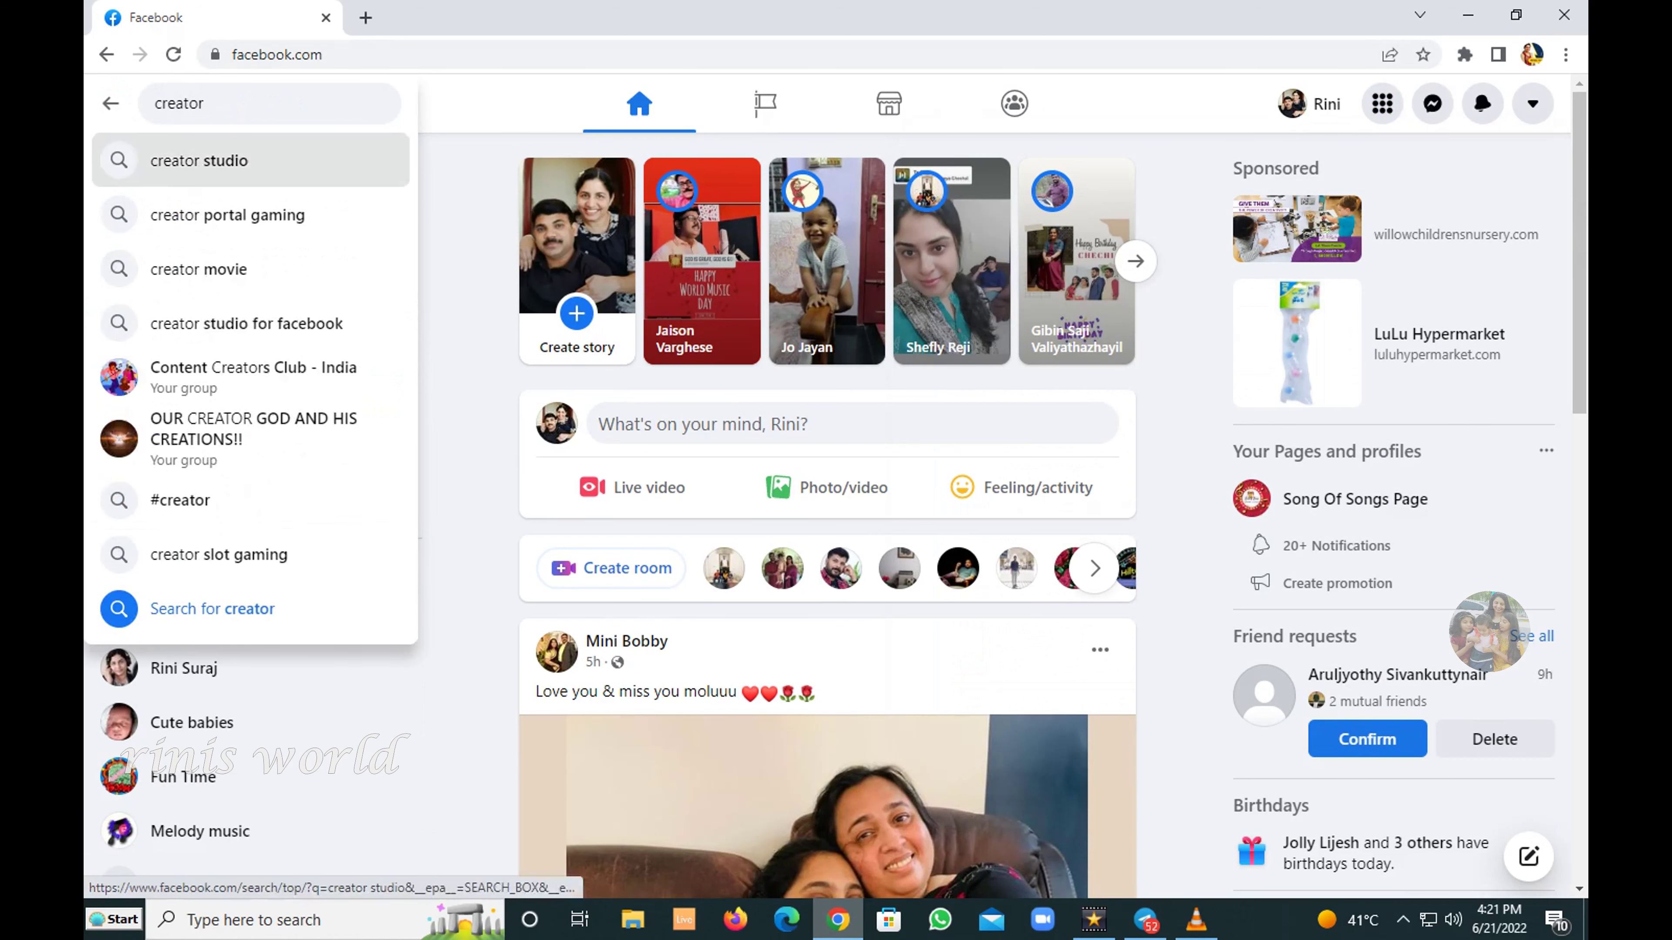
key("Return")
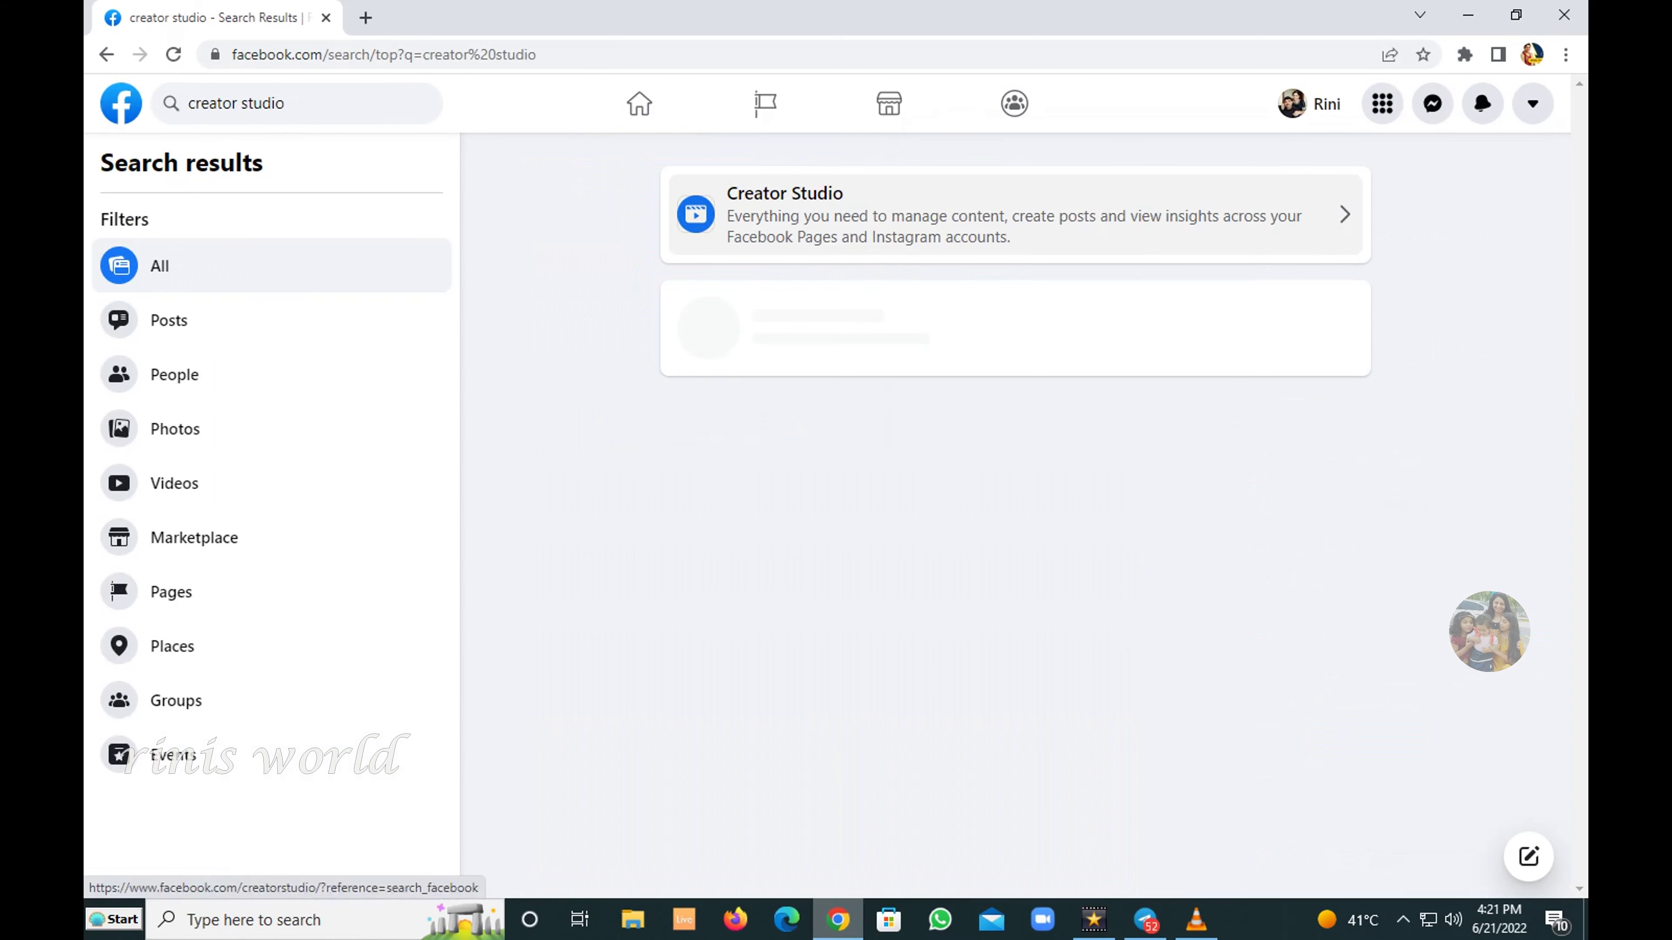
left_click(1014, 214)
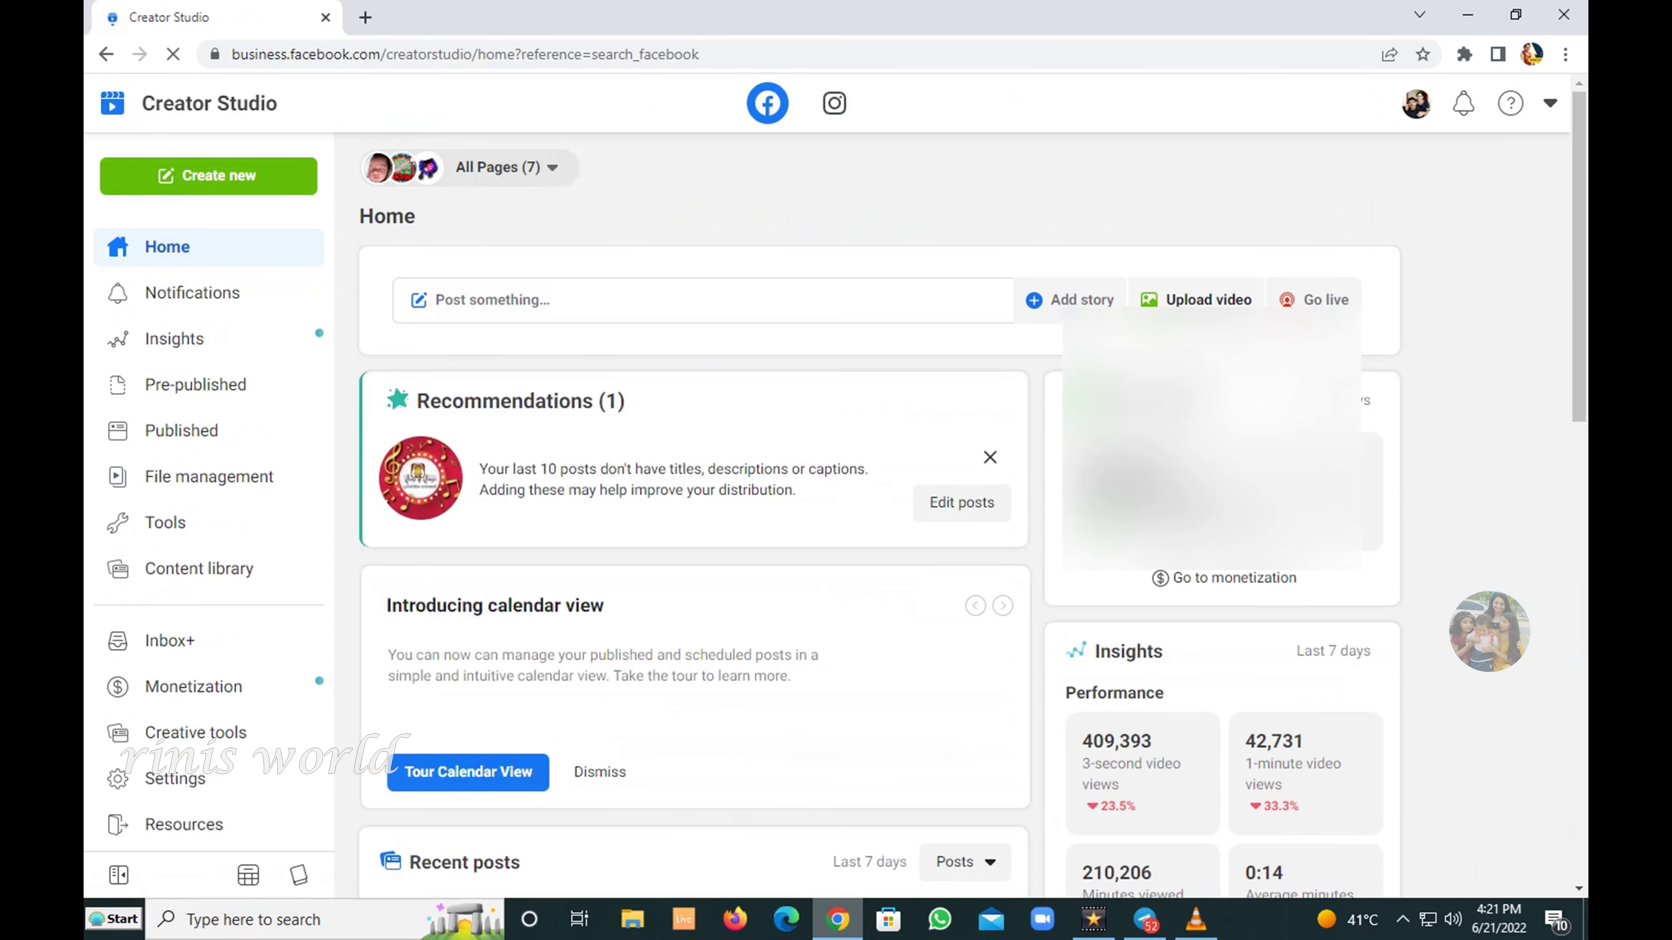
- Uncheck Cute babies, Fun Time, Melody music, Song Of Songs, Sthuthi Geethangal and another profile, leaving one page
left_click(503, 167)
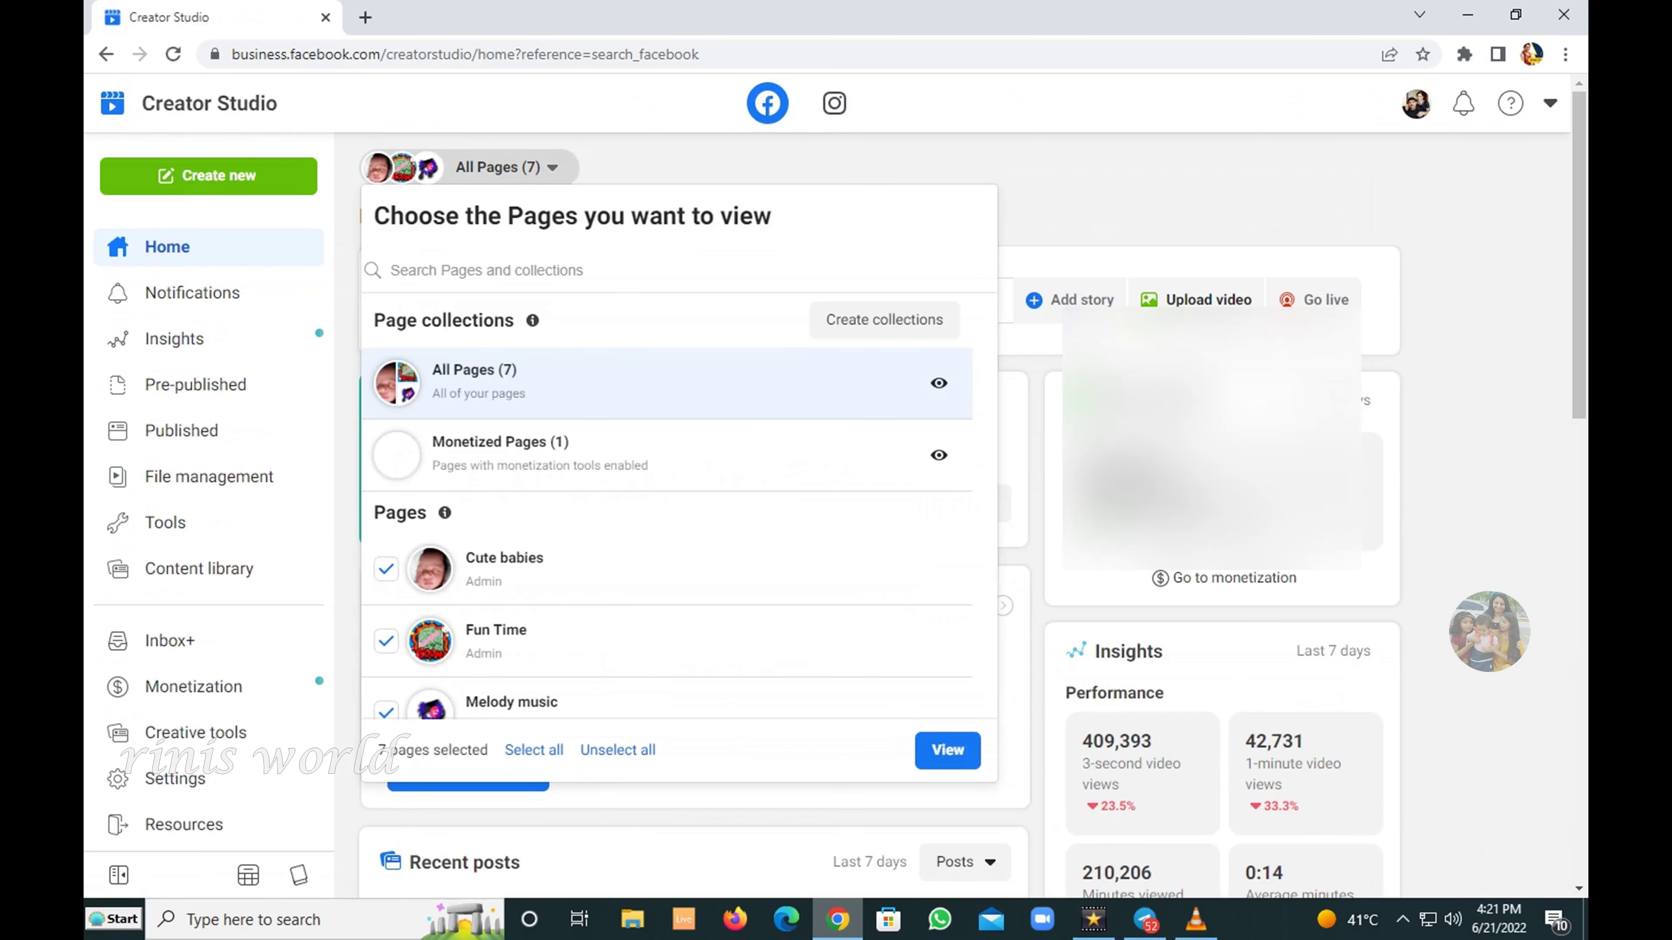
left_click(386, 569)
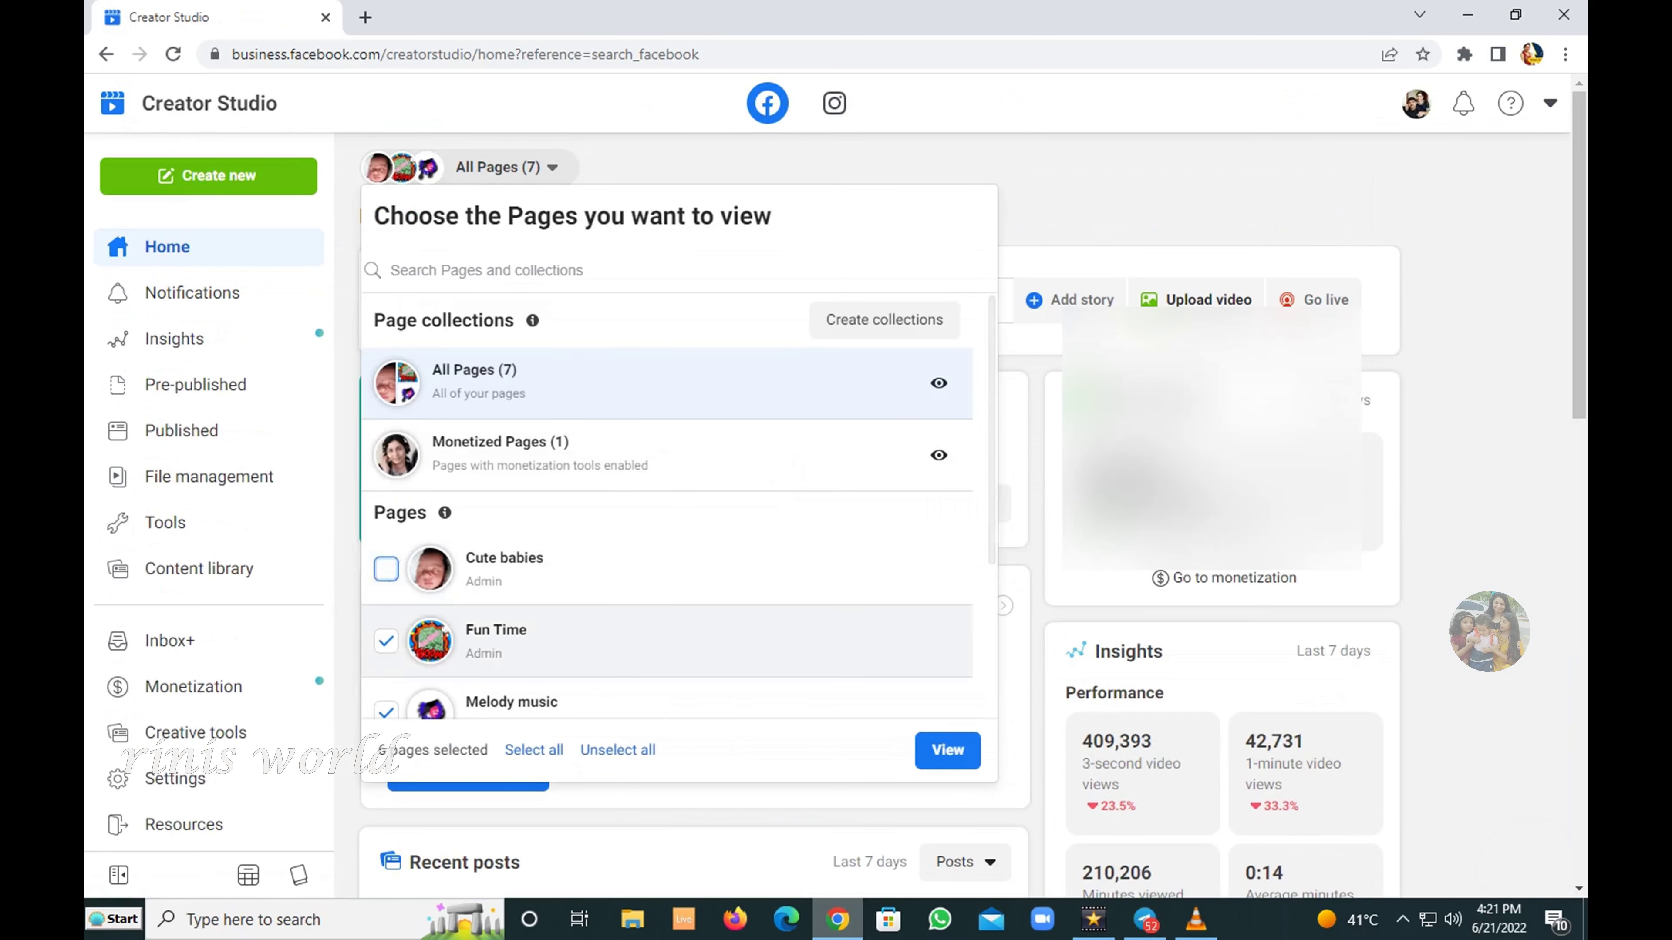
left_click(386, 641)
left_click(387, 710)
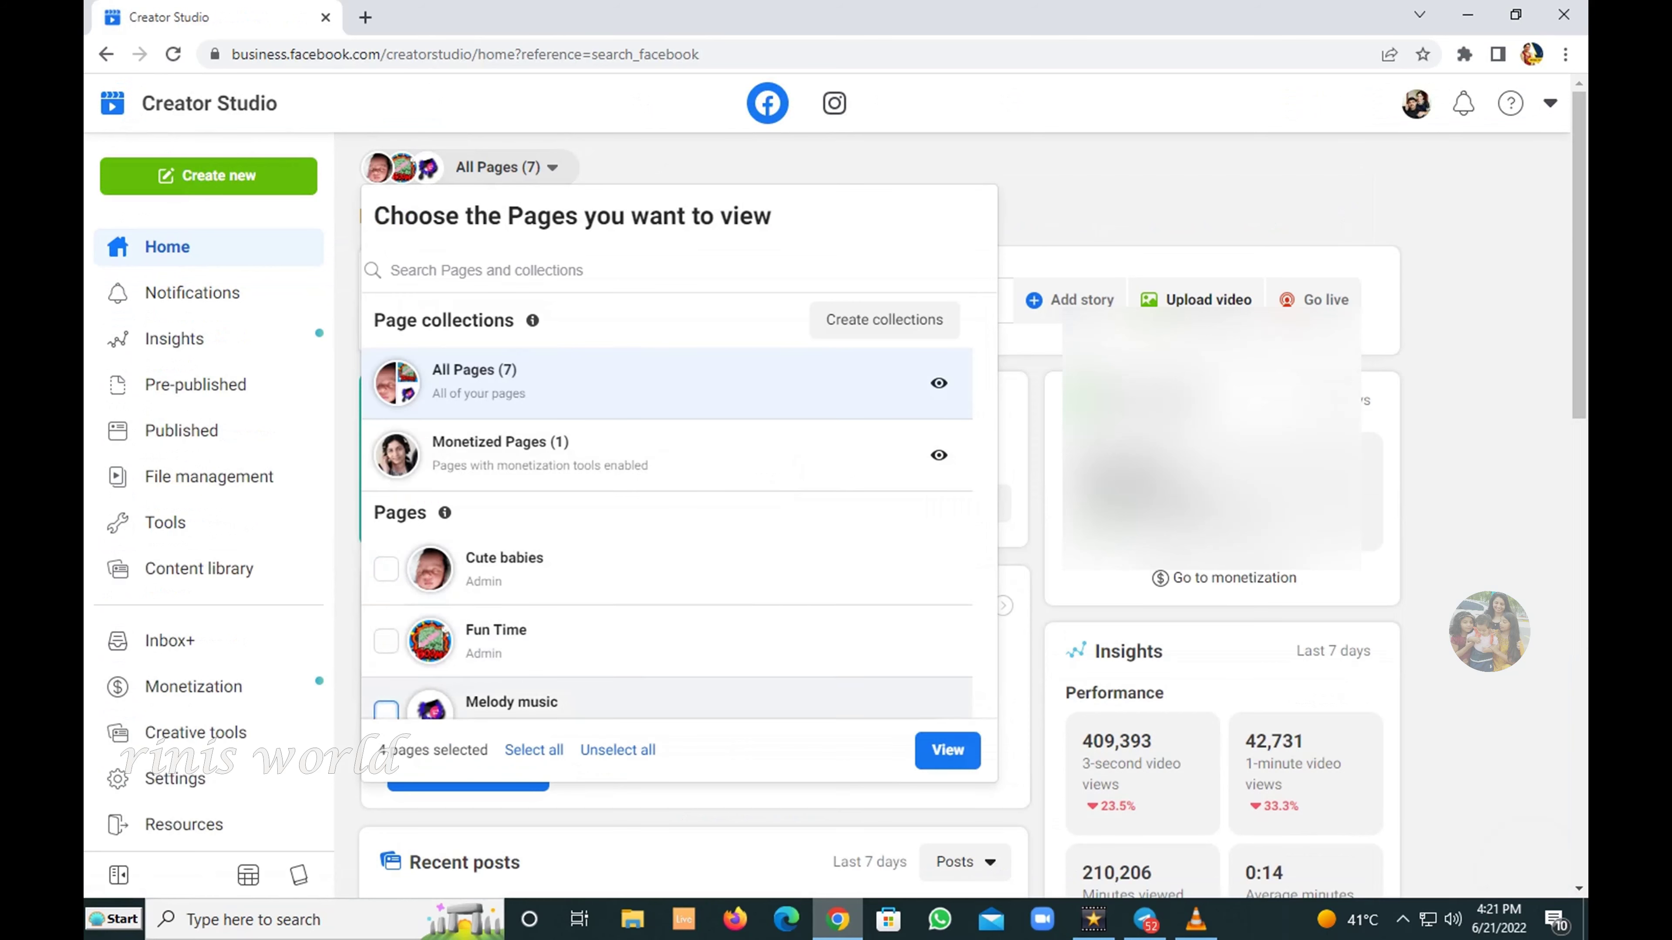
scroll(658, 540, "down", 3)
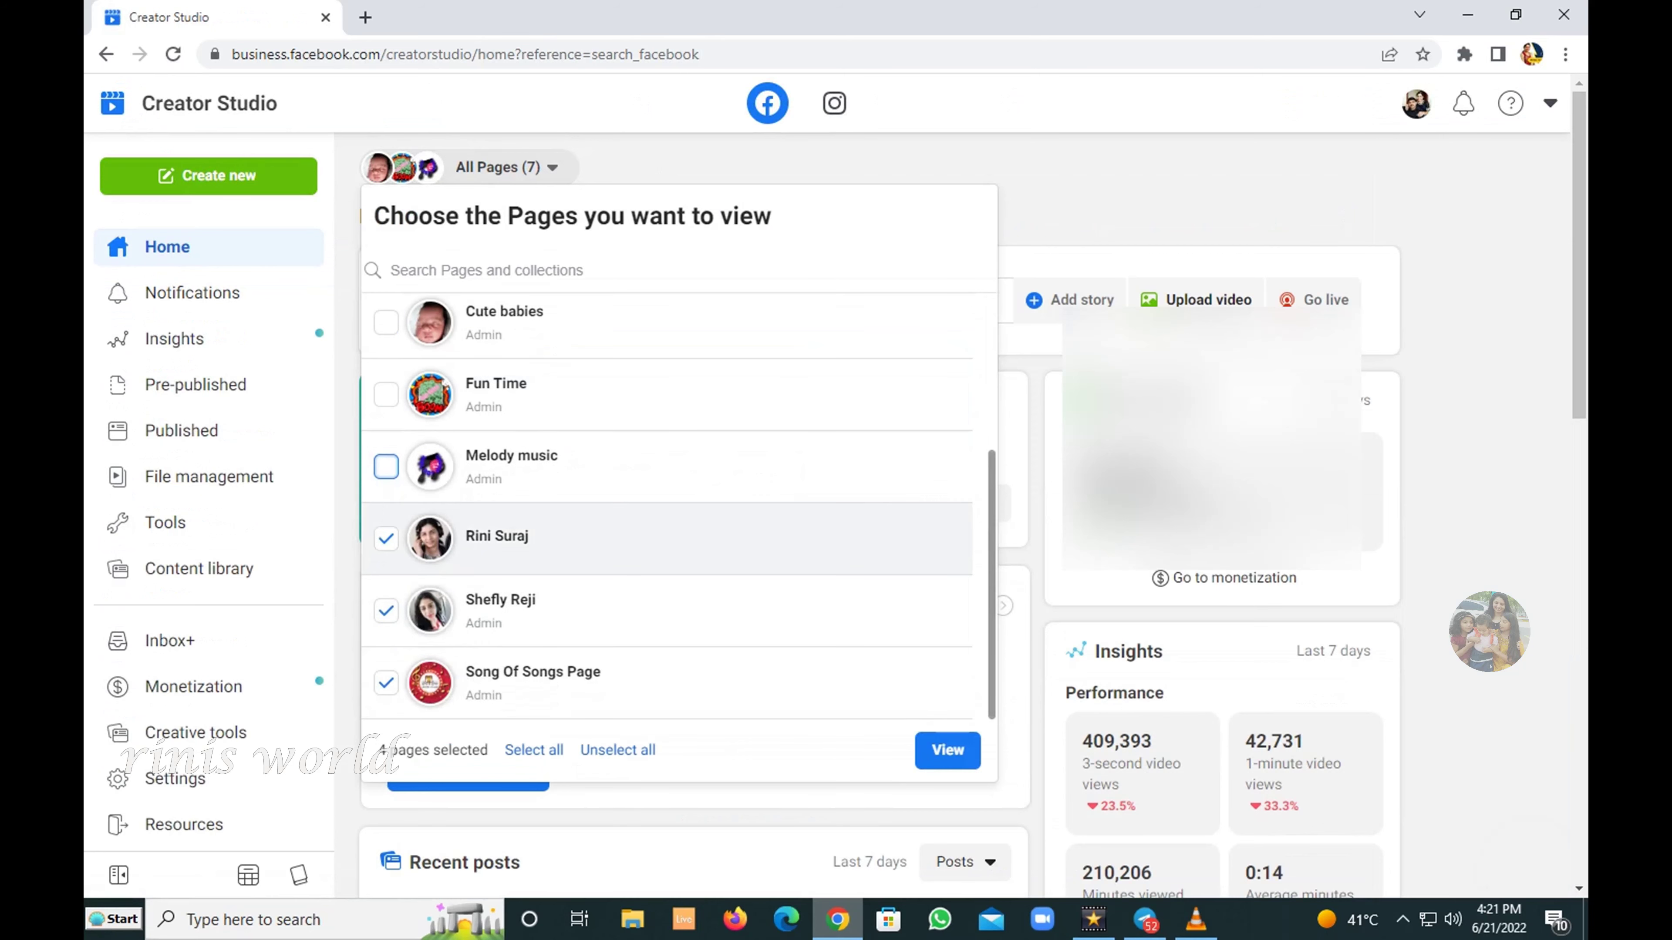
left_click(386, 610)
left_click(386, 683)
scroll(386, 683, "down", 1)
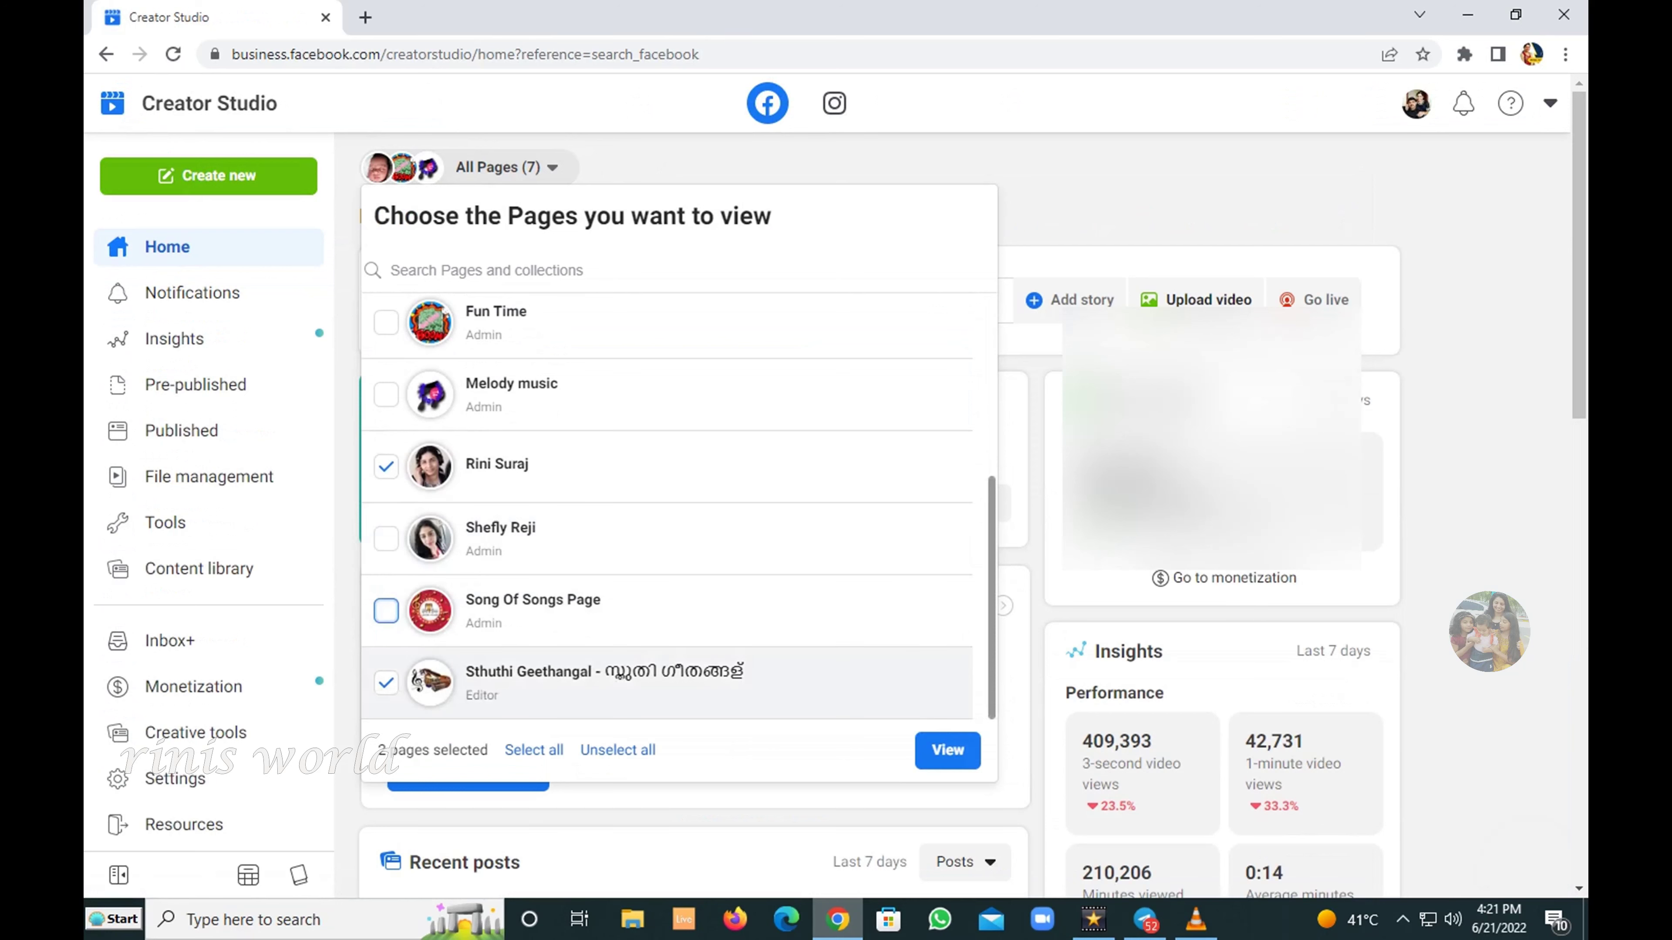
left_click(386, 683)
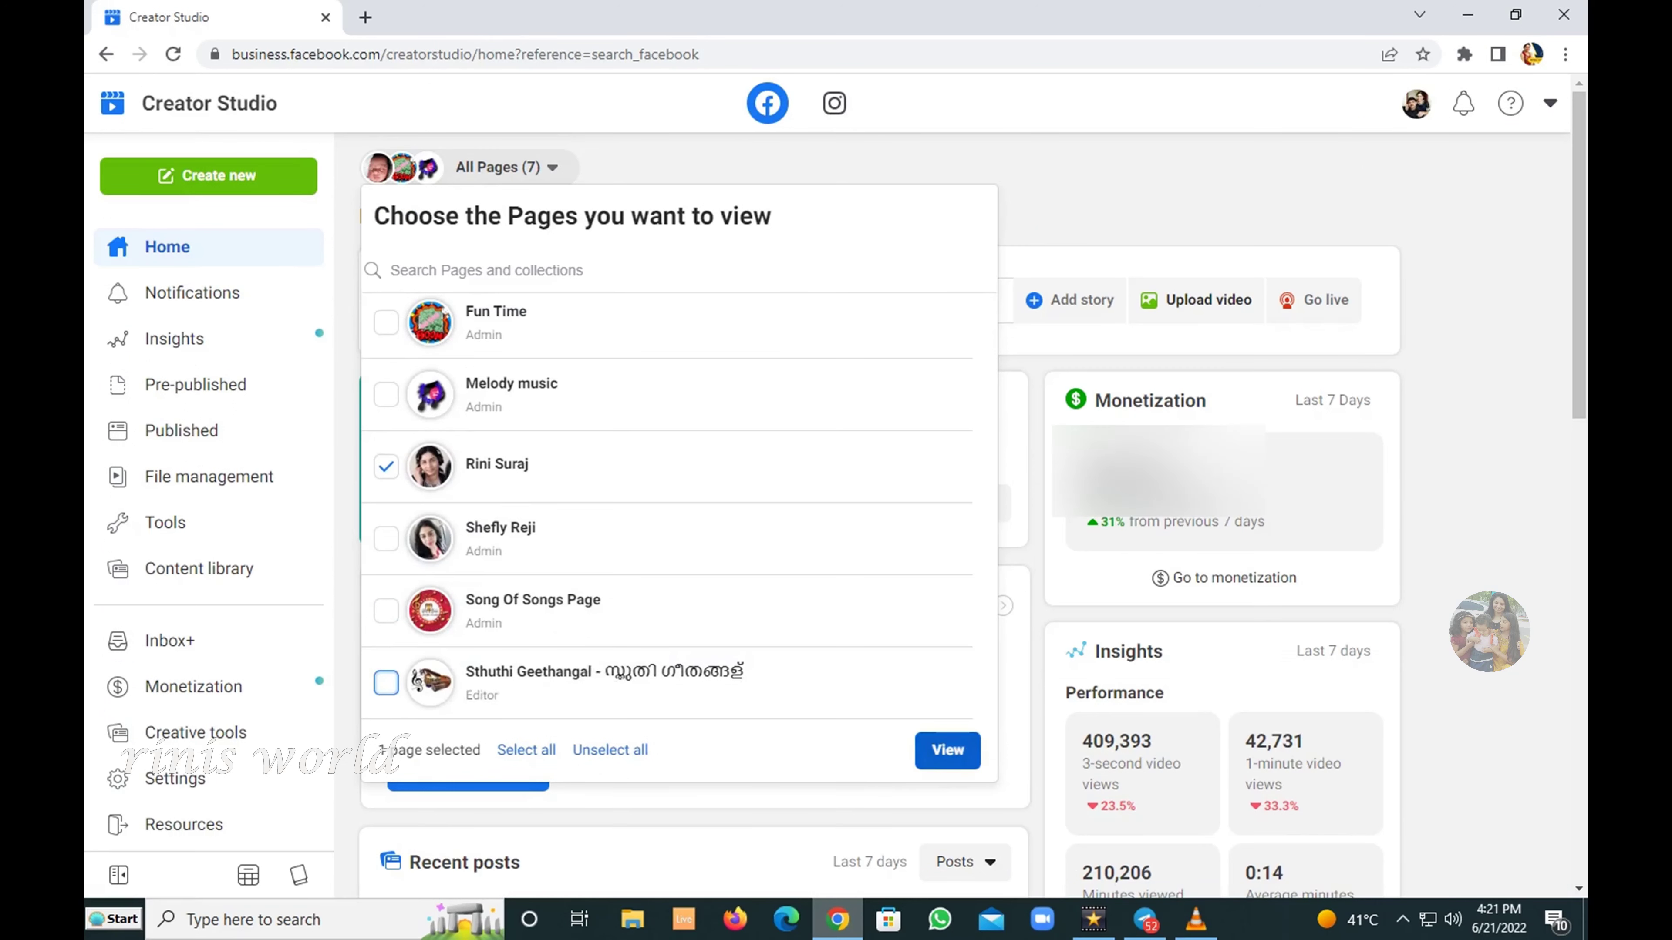
left_click(947, 750)
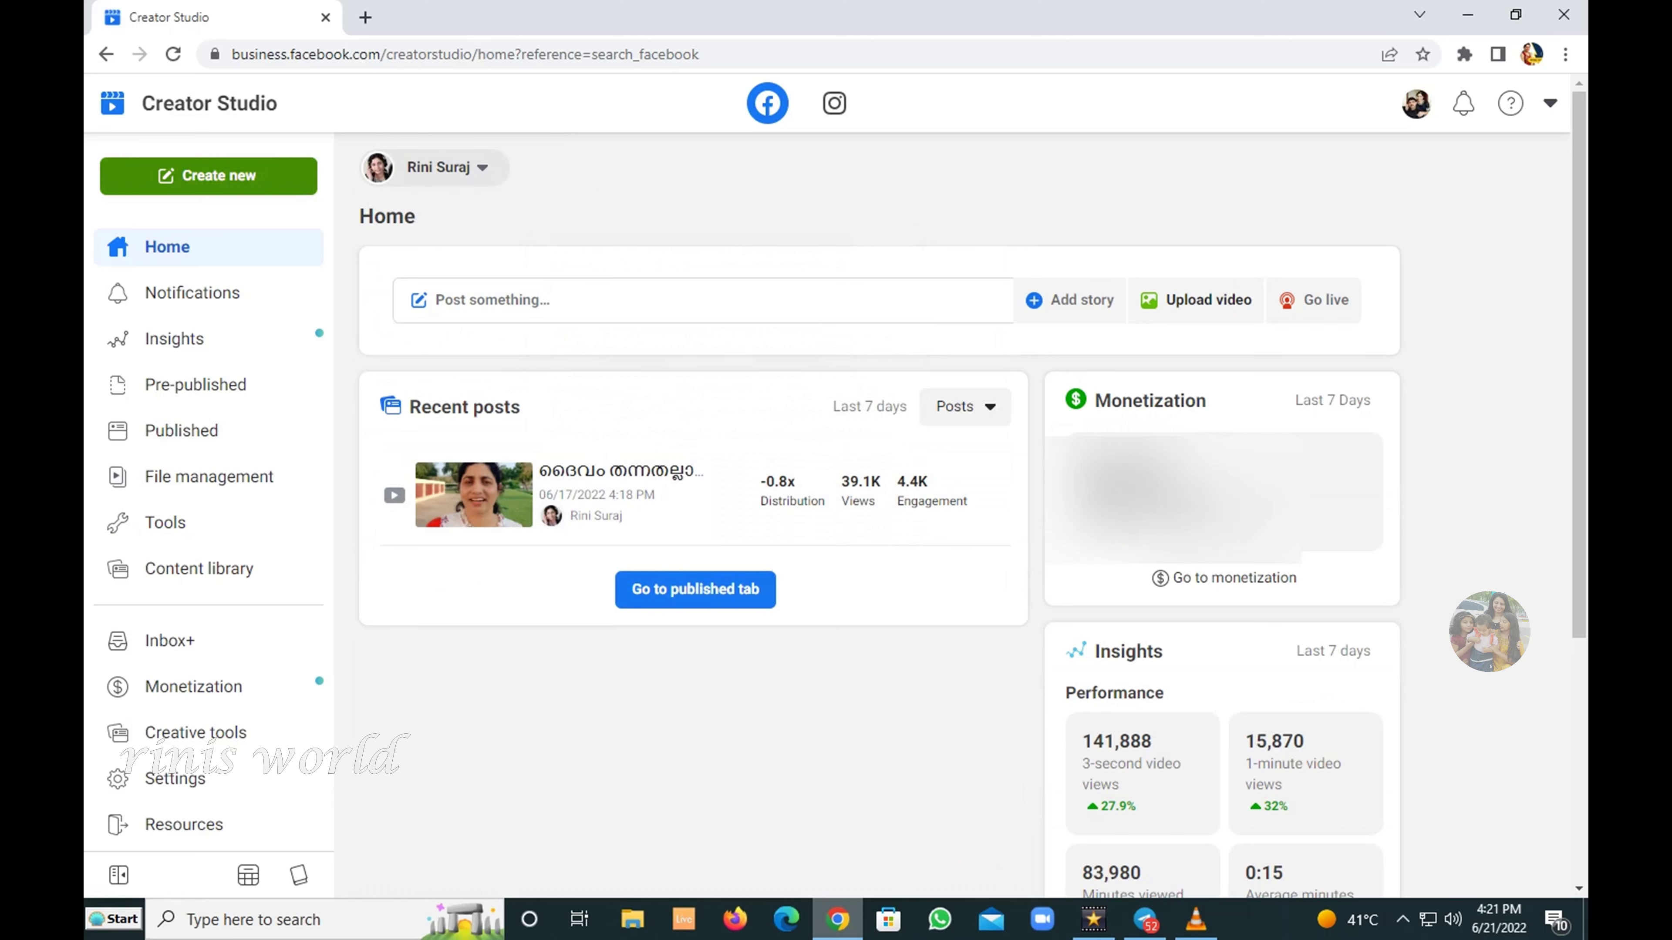
- Create a new post, upload the Untitled video, and dismiss the monetization tip
left_click(208, 175)
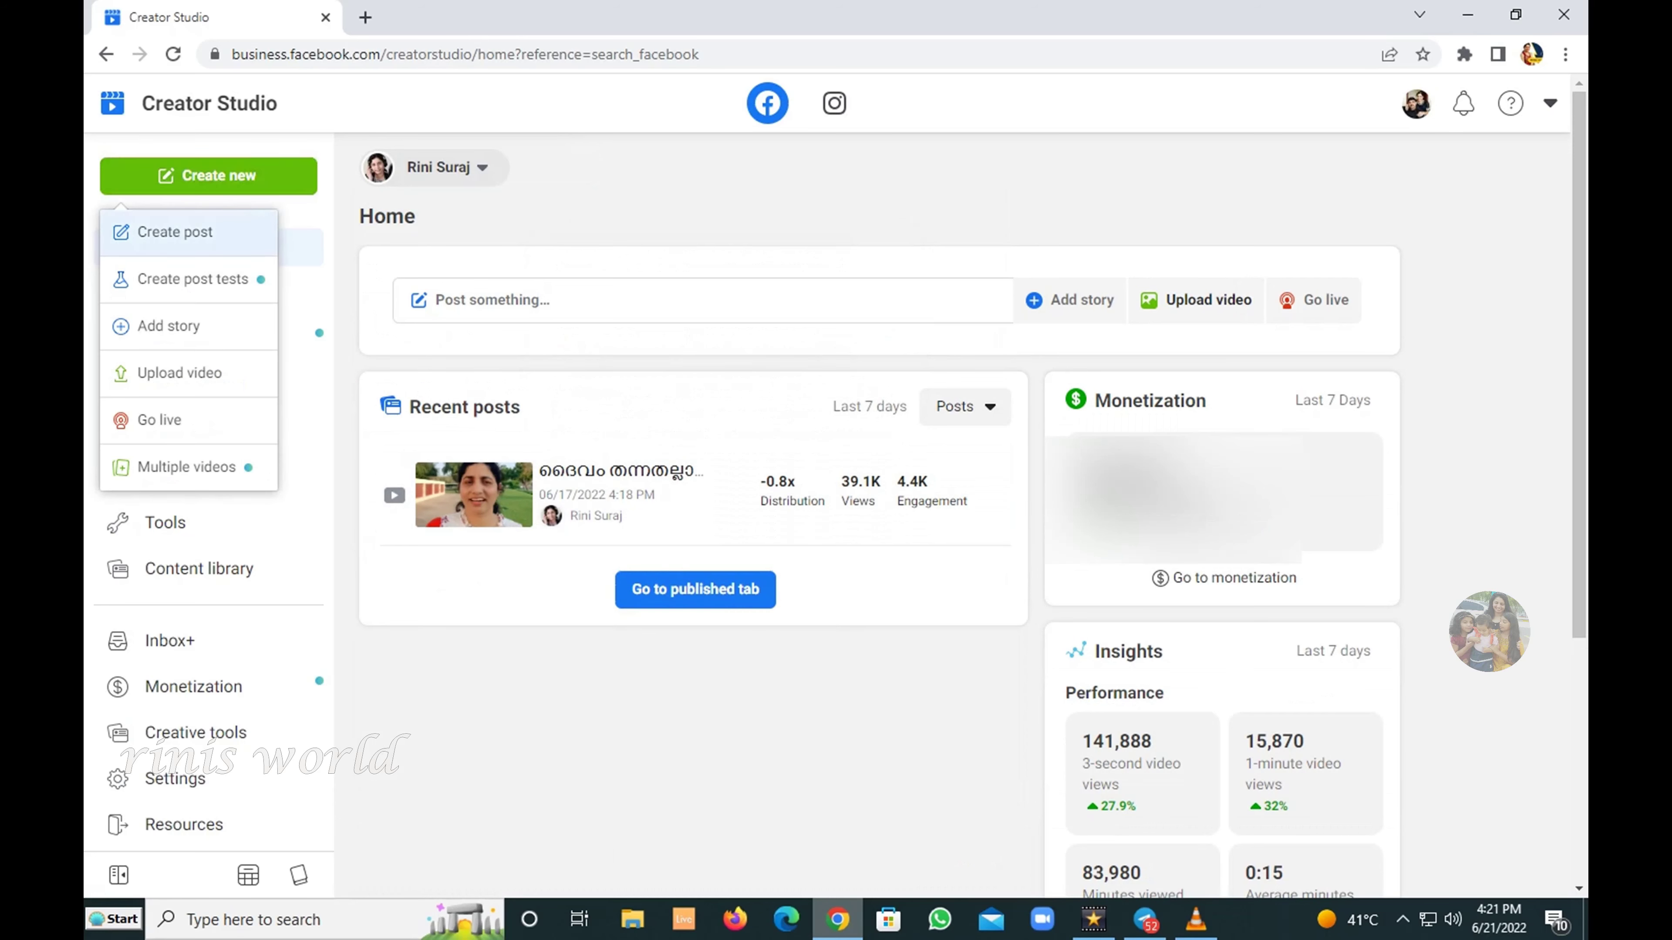
left_click(174, 231)
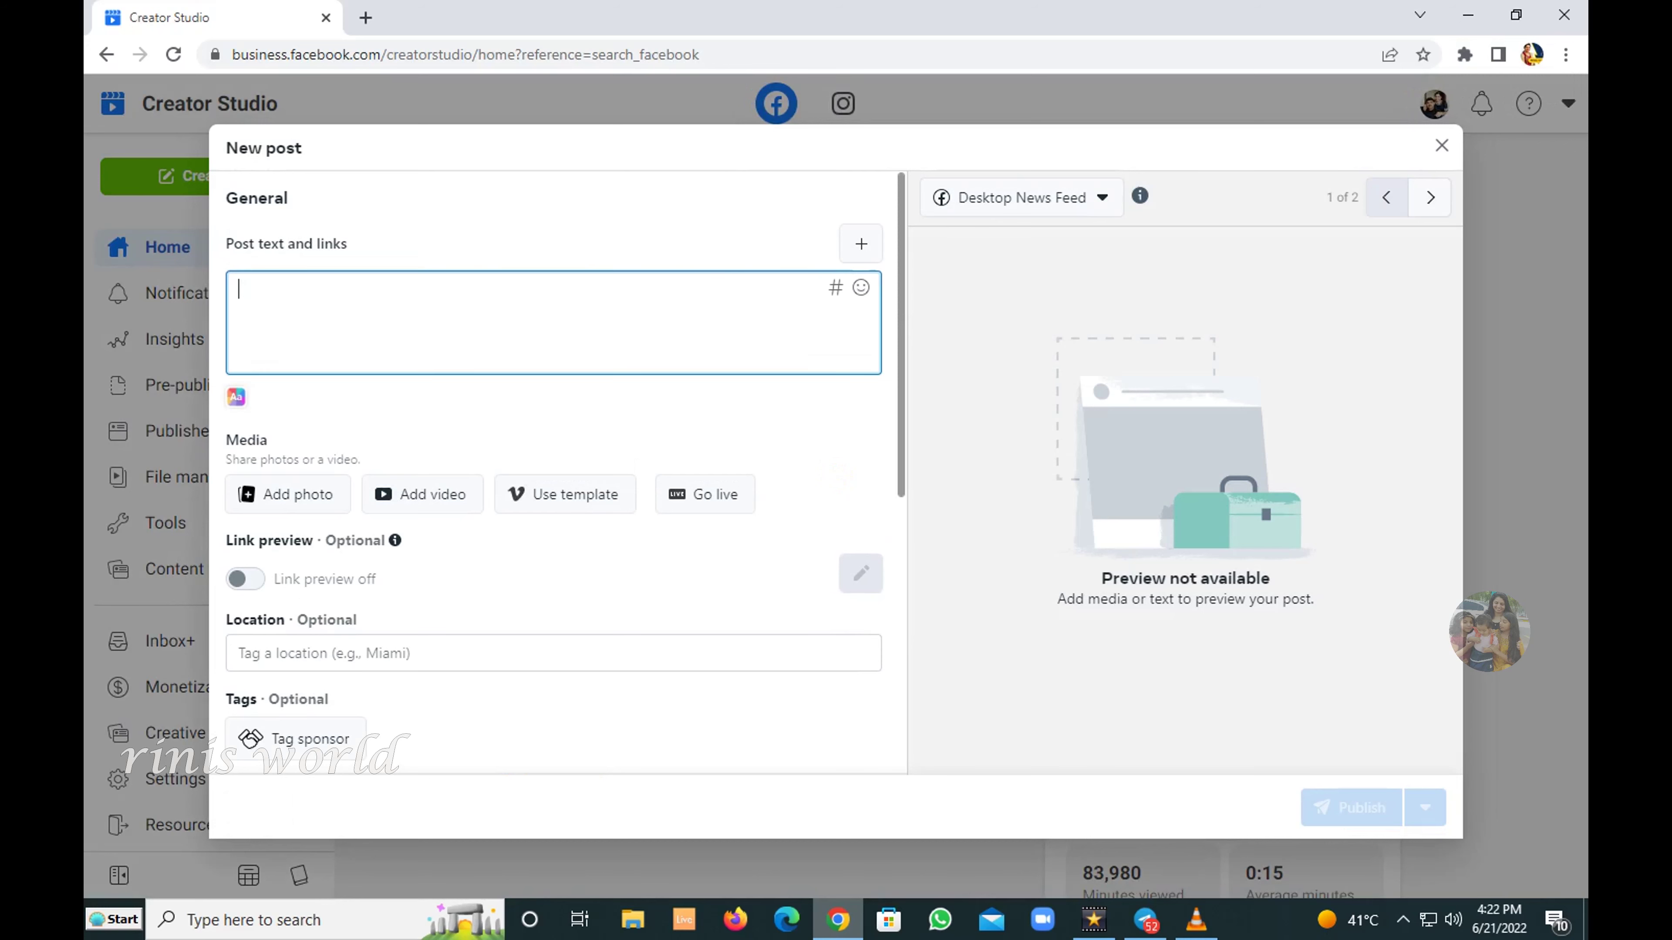
left_click(422, 494)
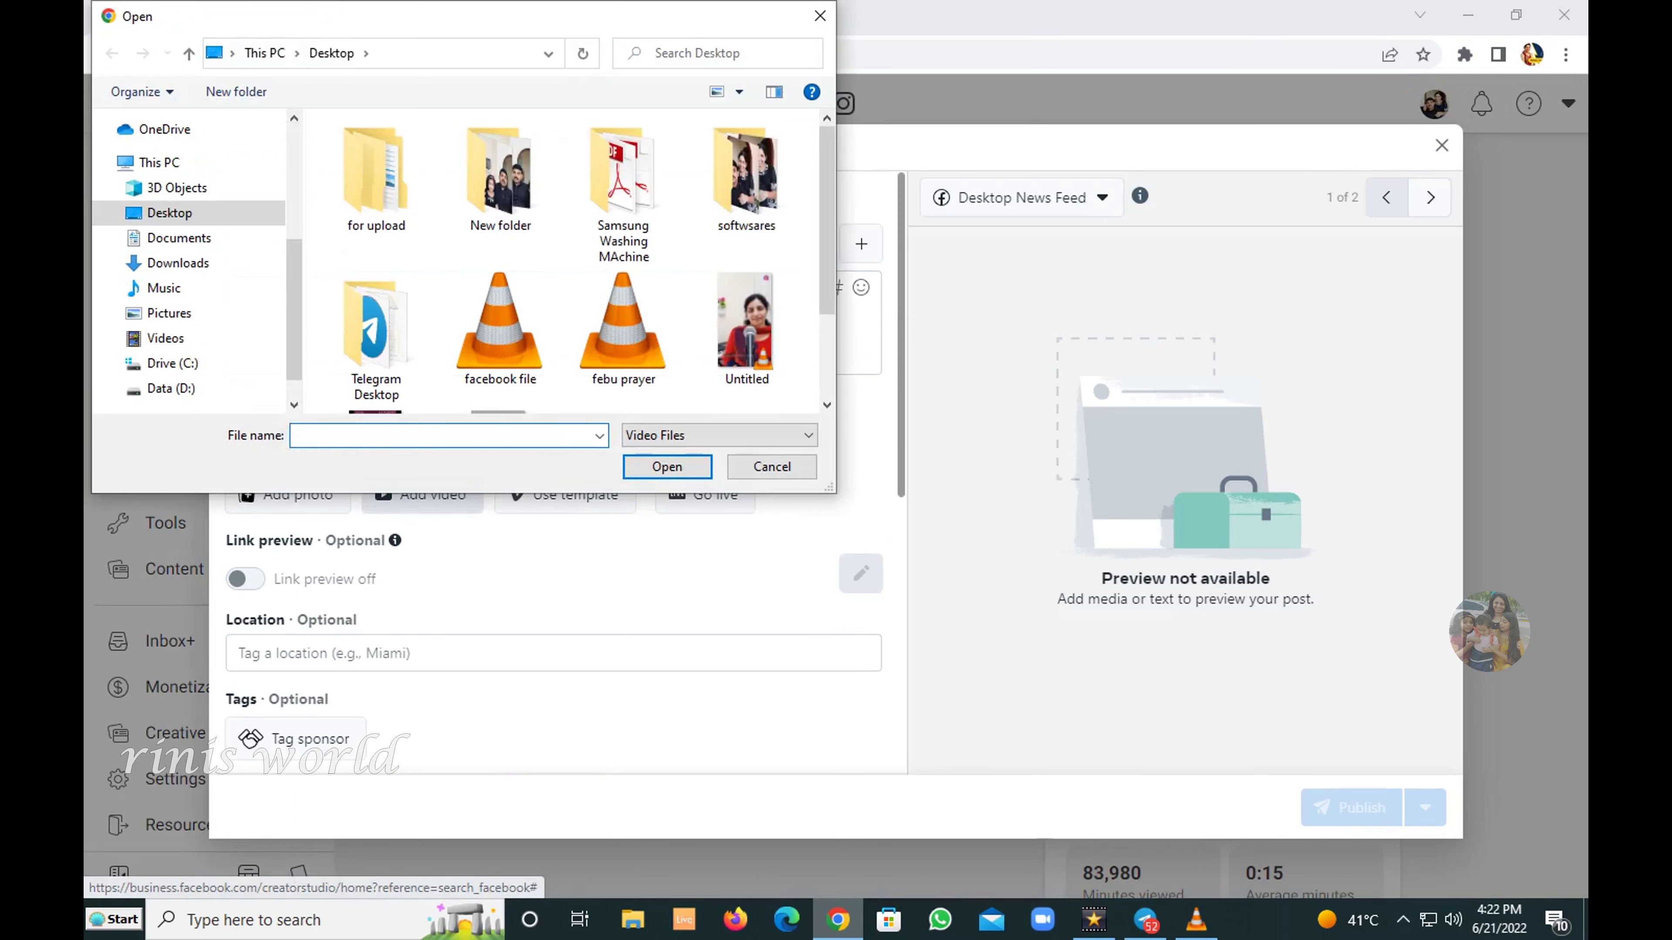
left_click(746, 322)
key("Return")
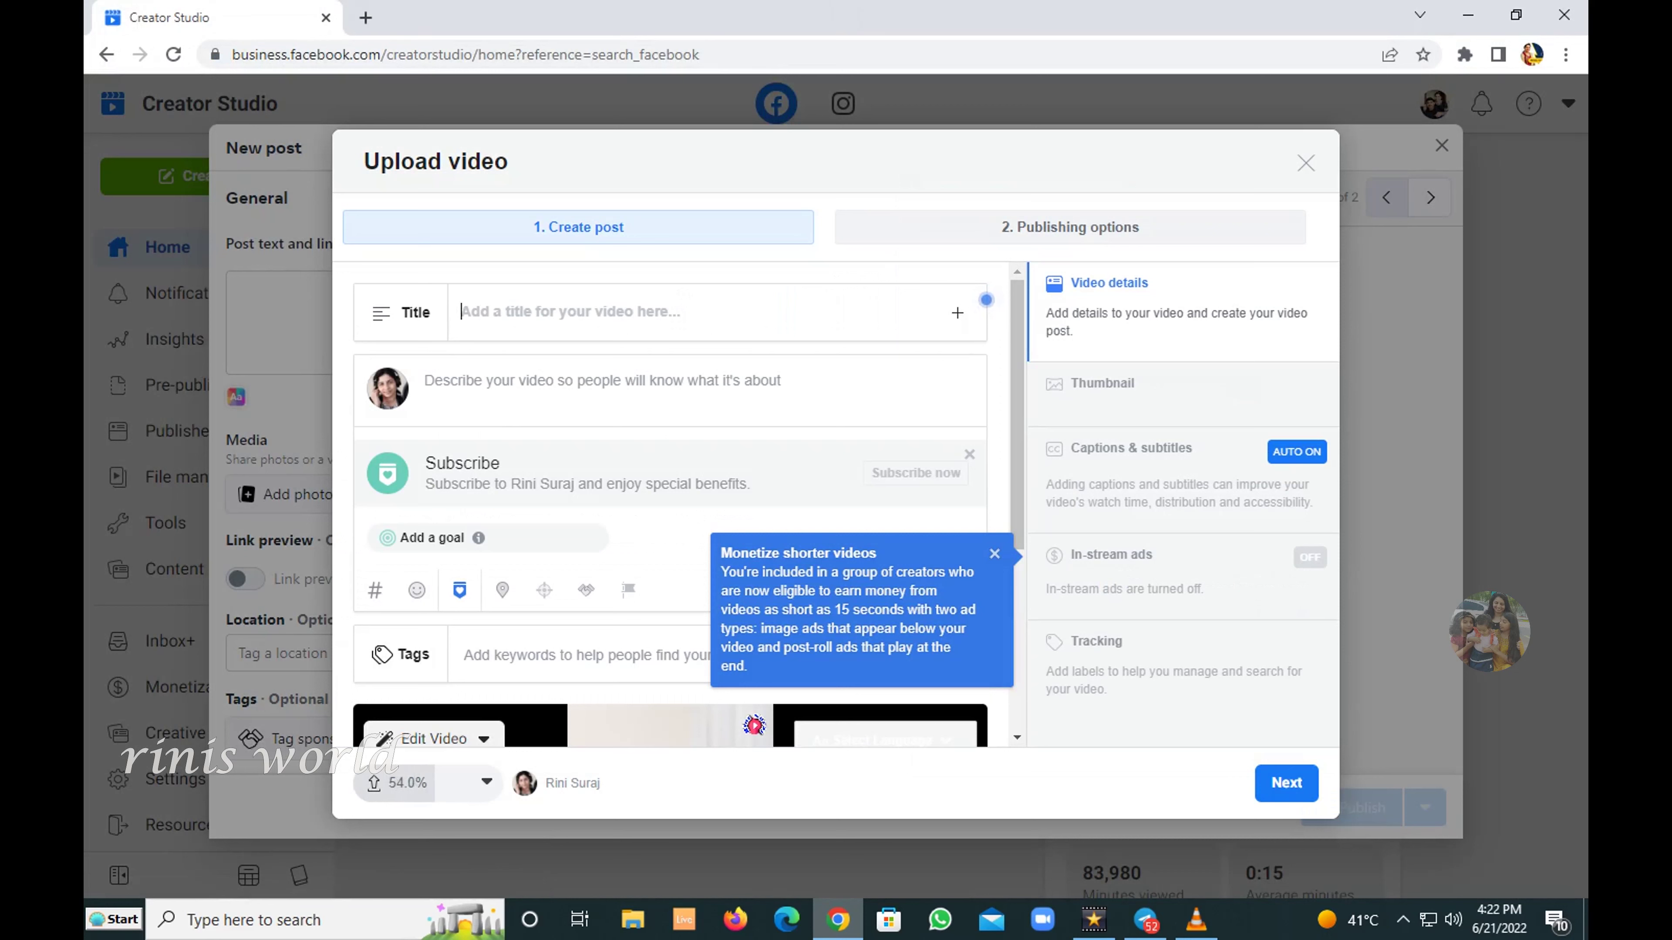
left_click(462, 311)
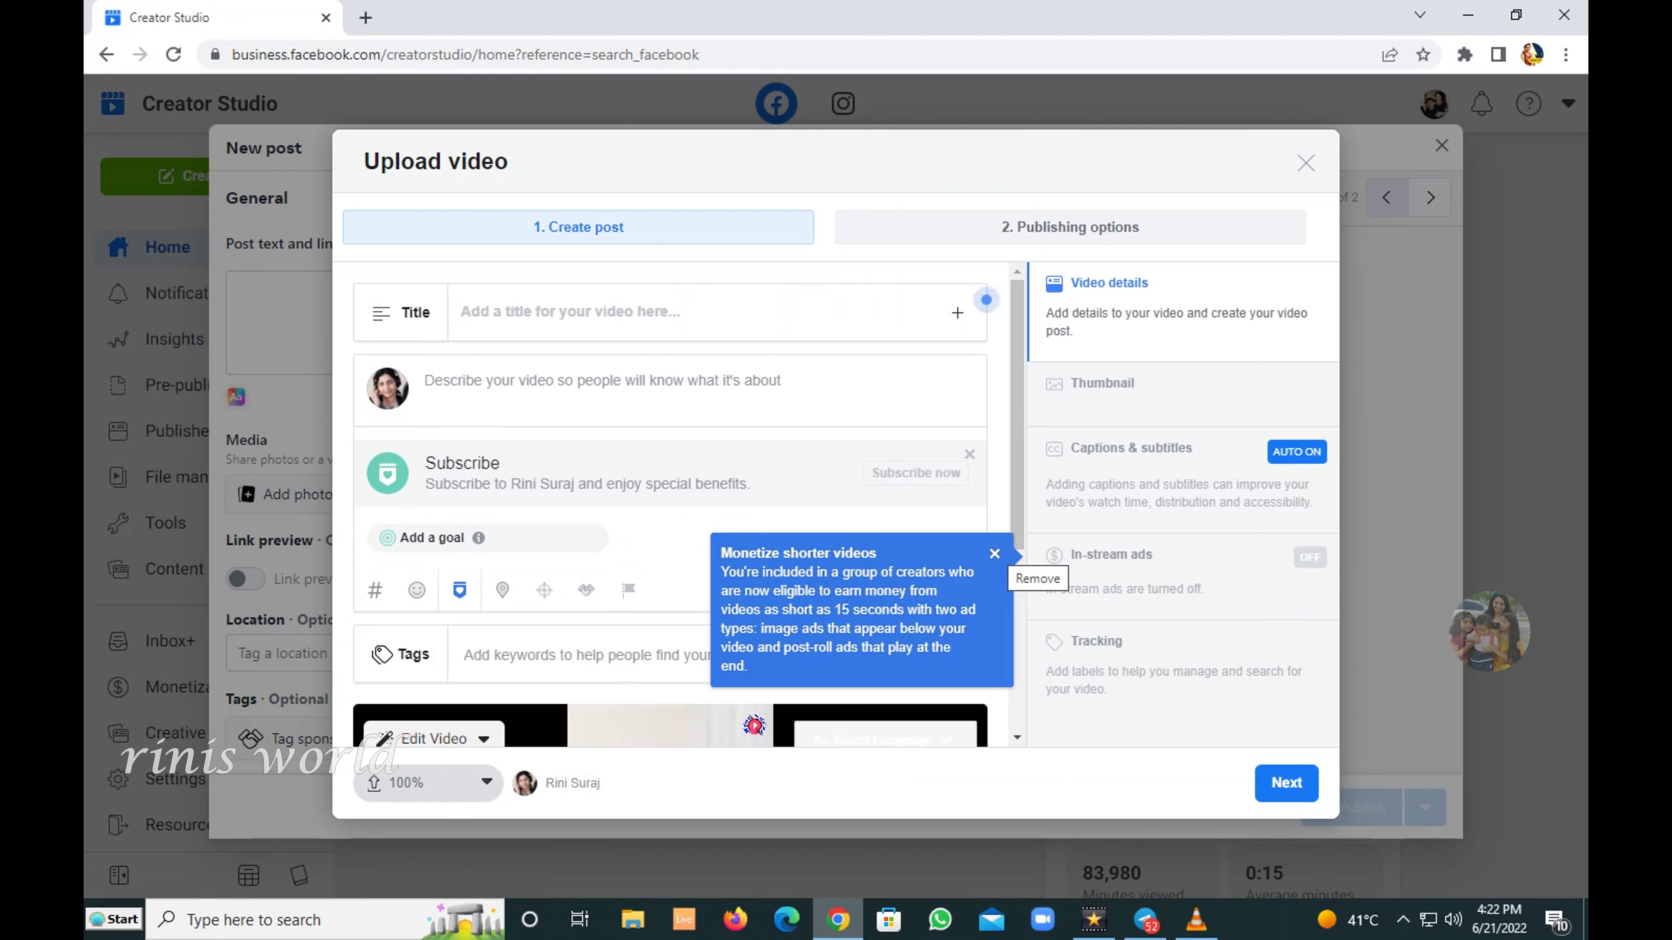
left_click(994, 553)
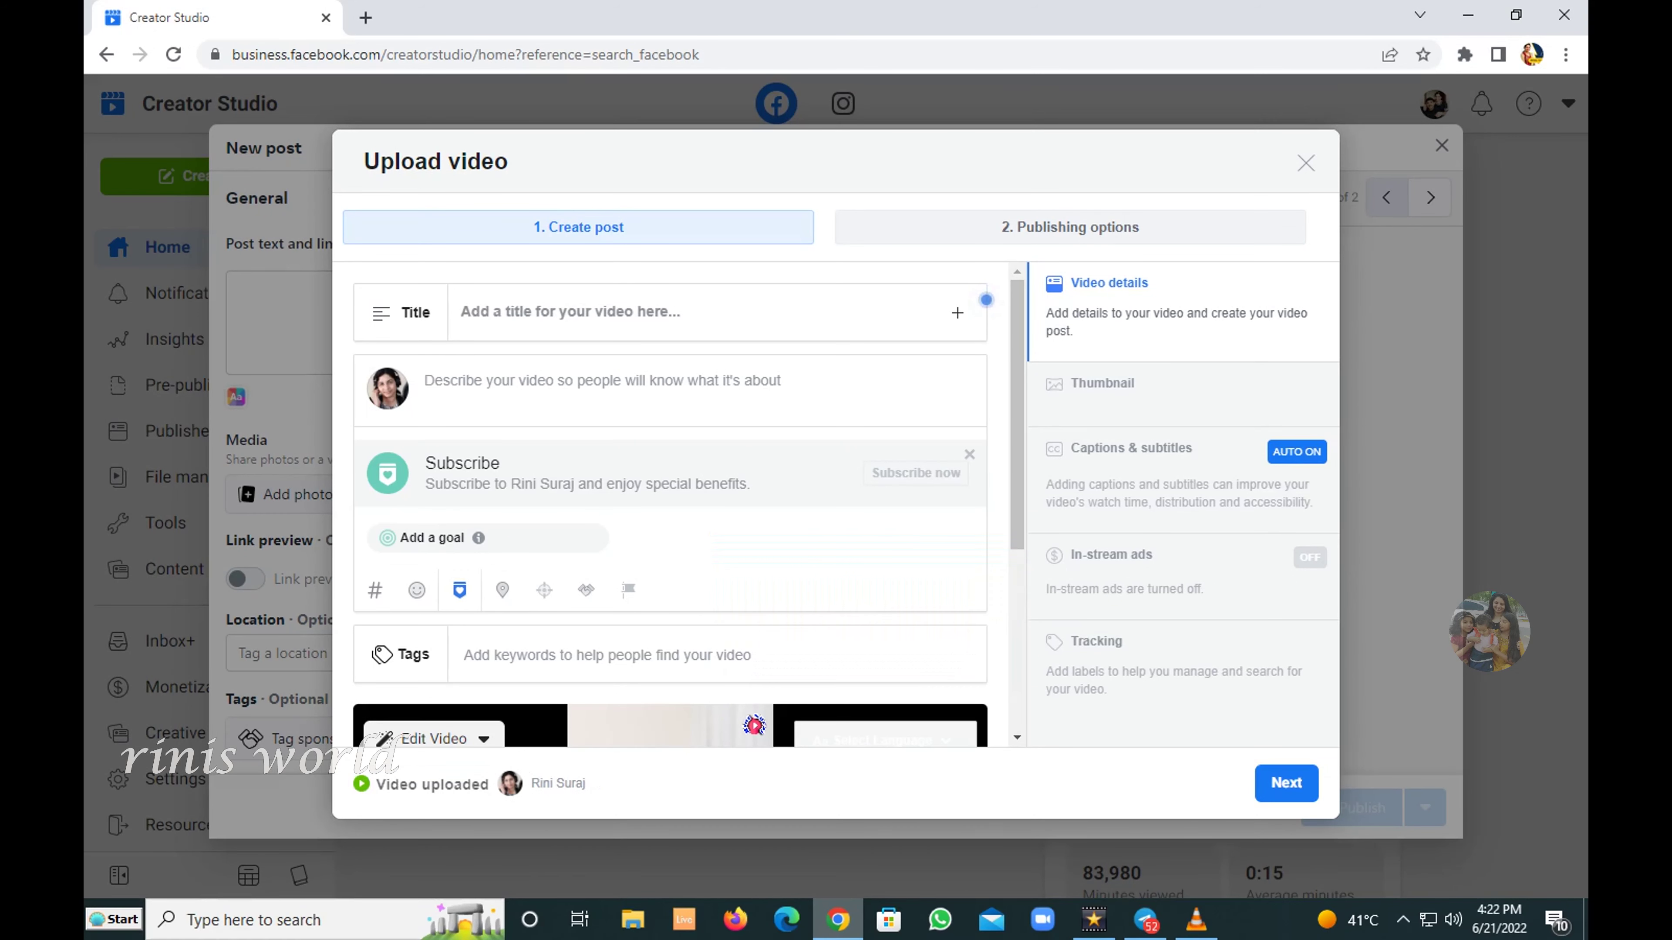
- In a new tab, search 'malayalam typing' and open Google Input Tools
left_click(365, 18)
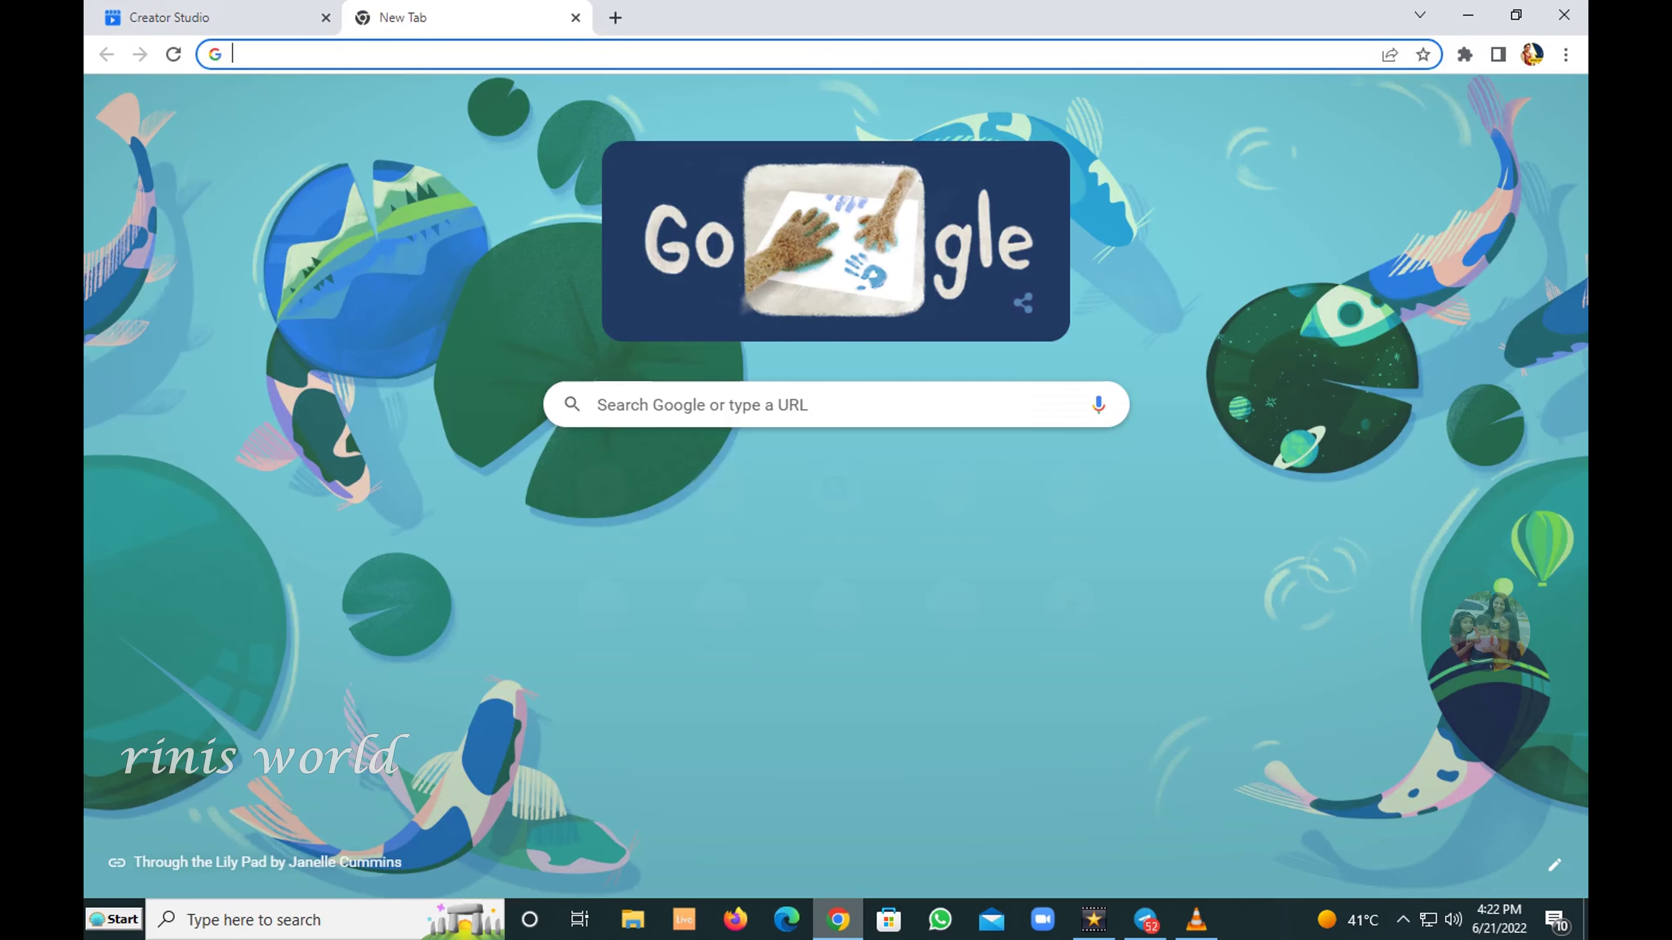
left_click(724, 405)
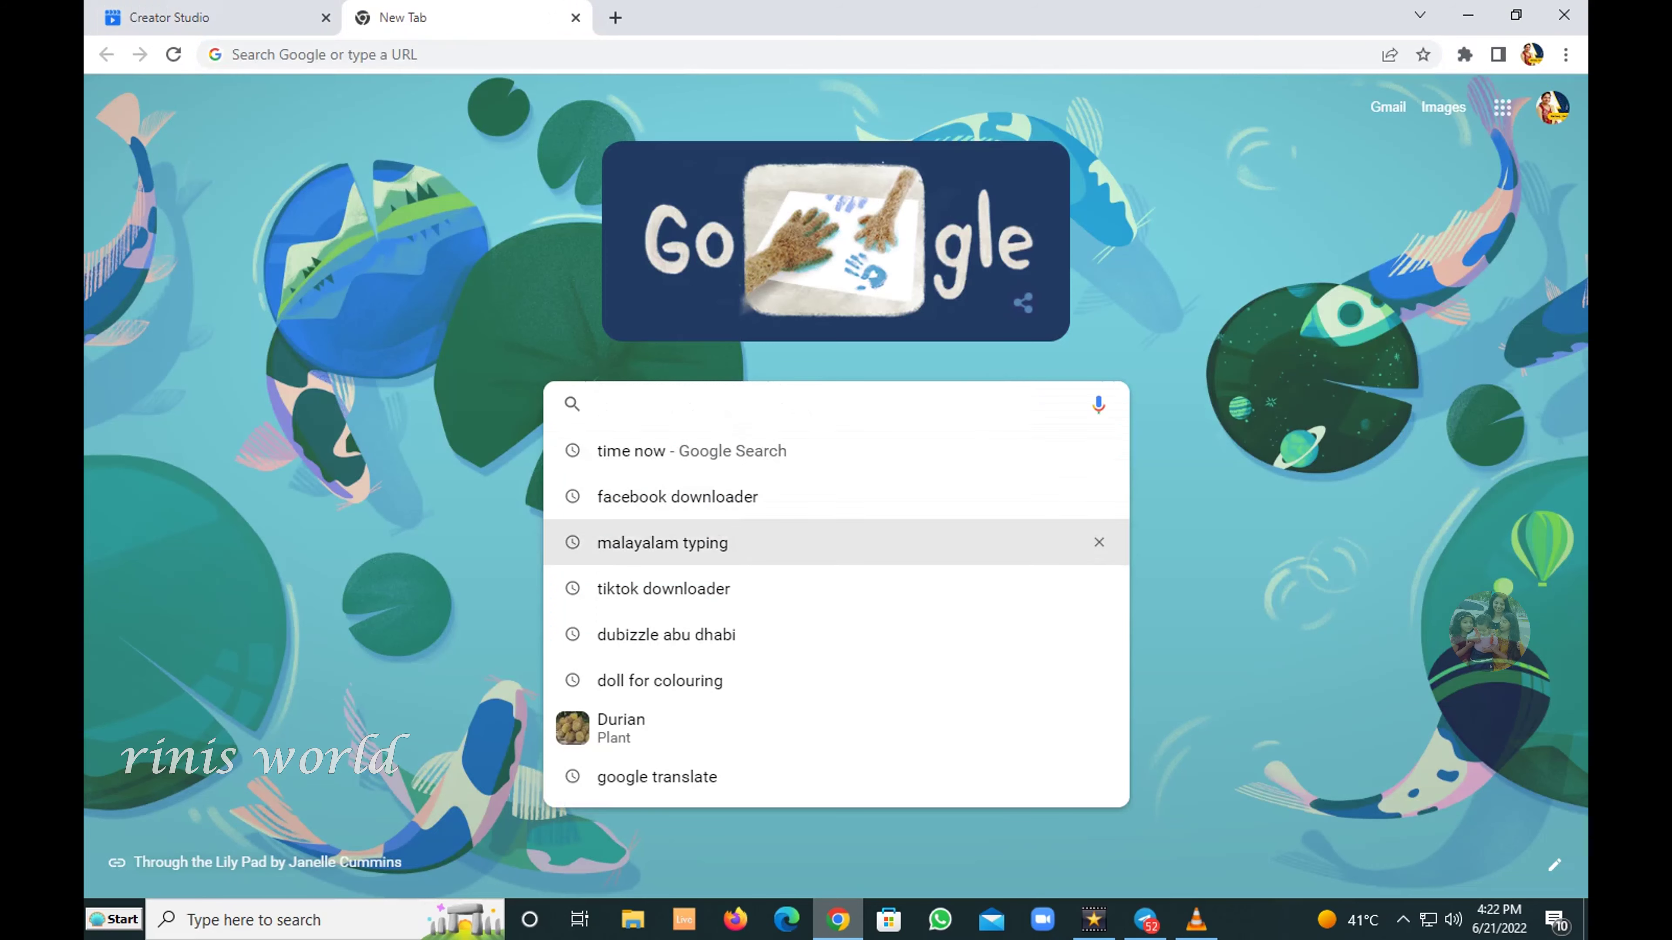
left_click(724, 543)
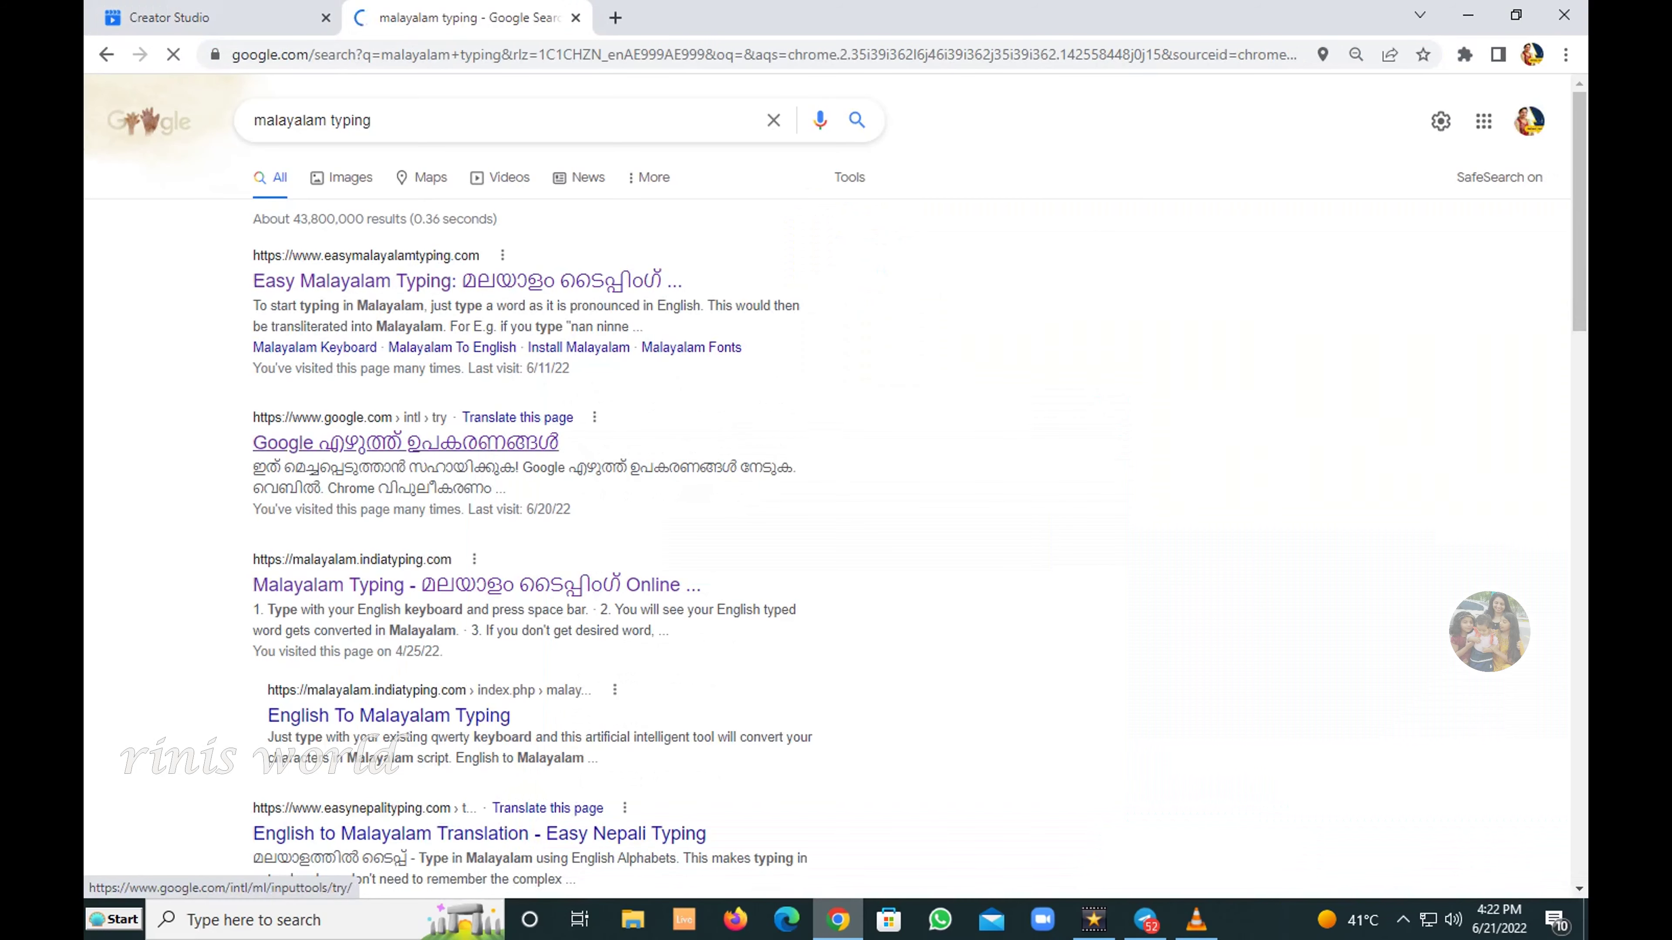
left_click(369, 437)
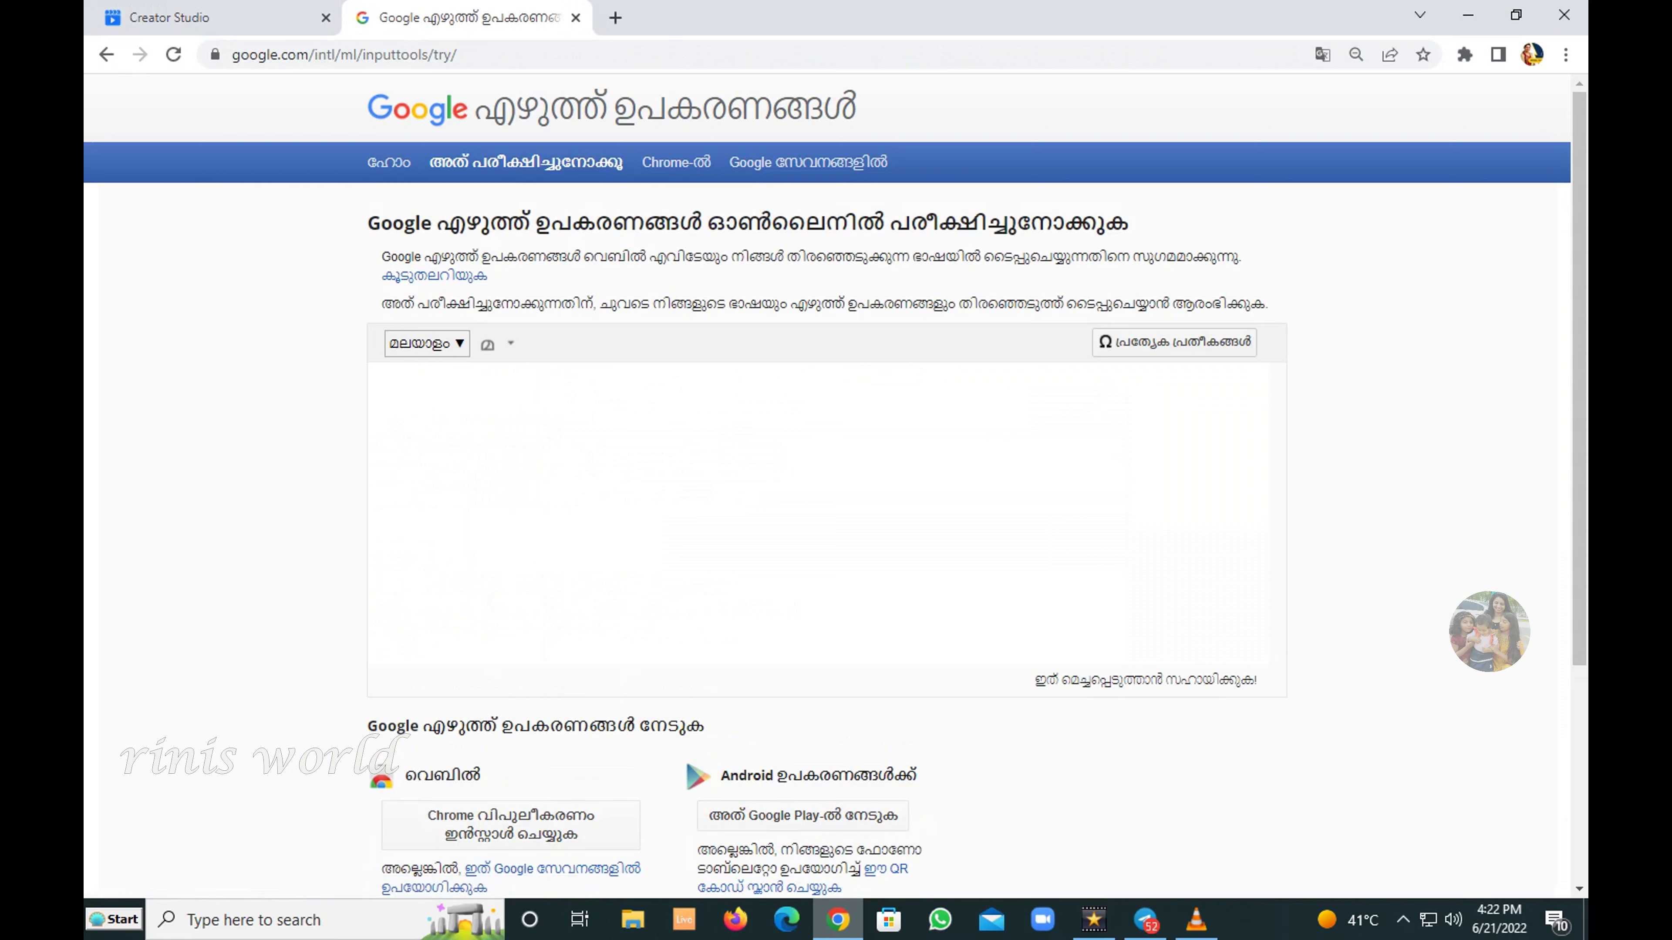
- Type the verse phonetically as Malayalam ('swargathil vaanidunna daiv…'), copy it, and return to Creator Studio
type("sw")
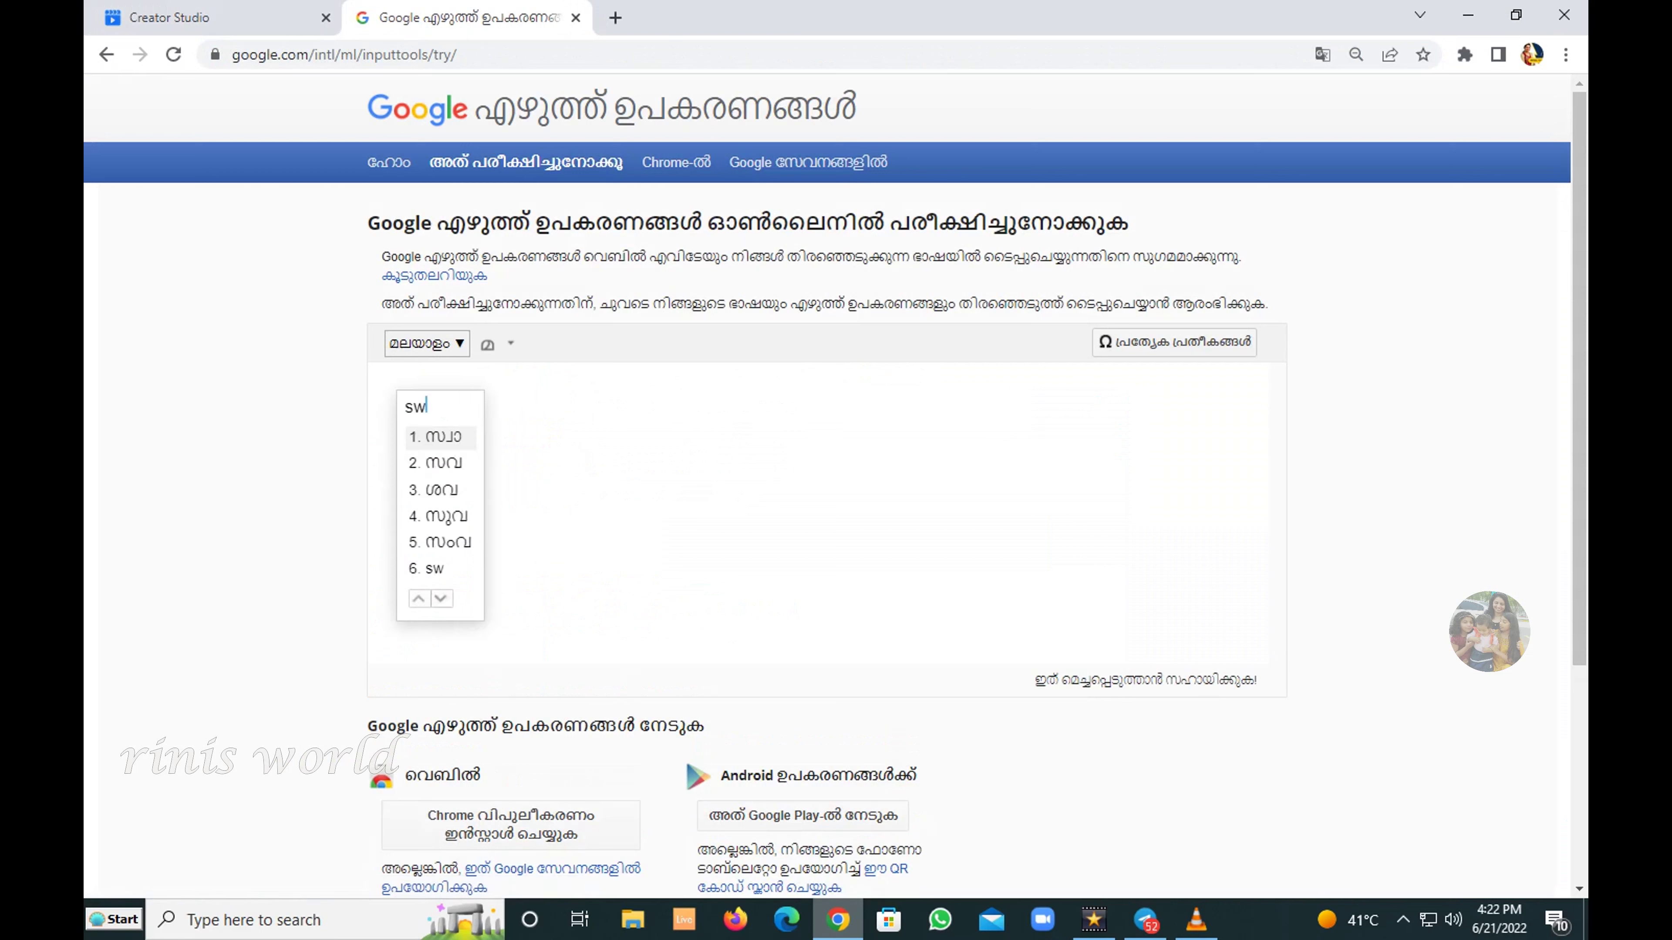
type("argathil ")
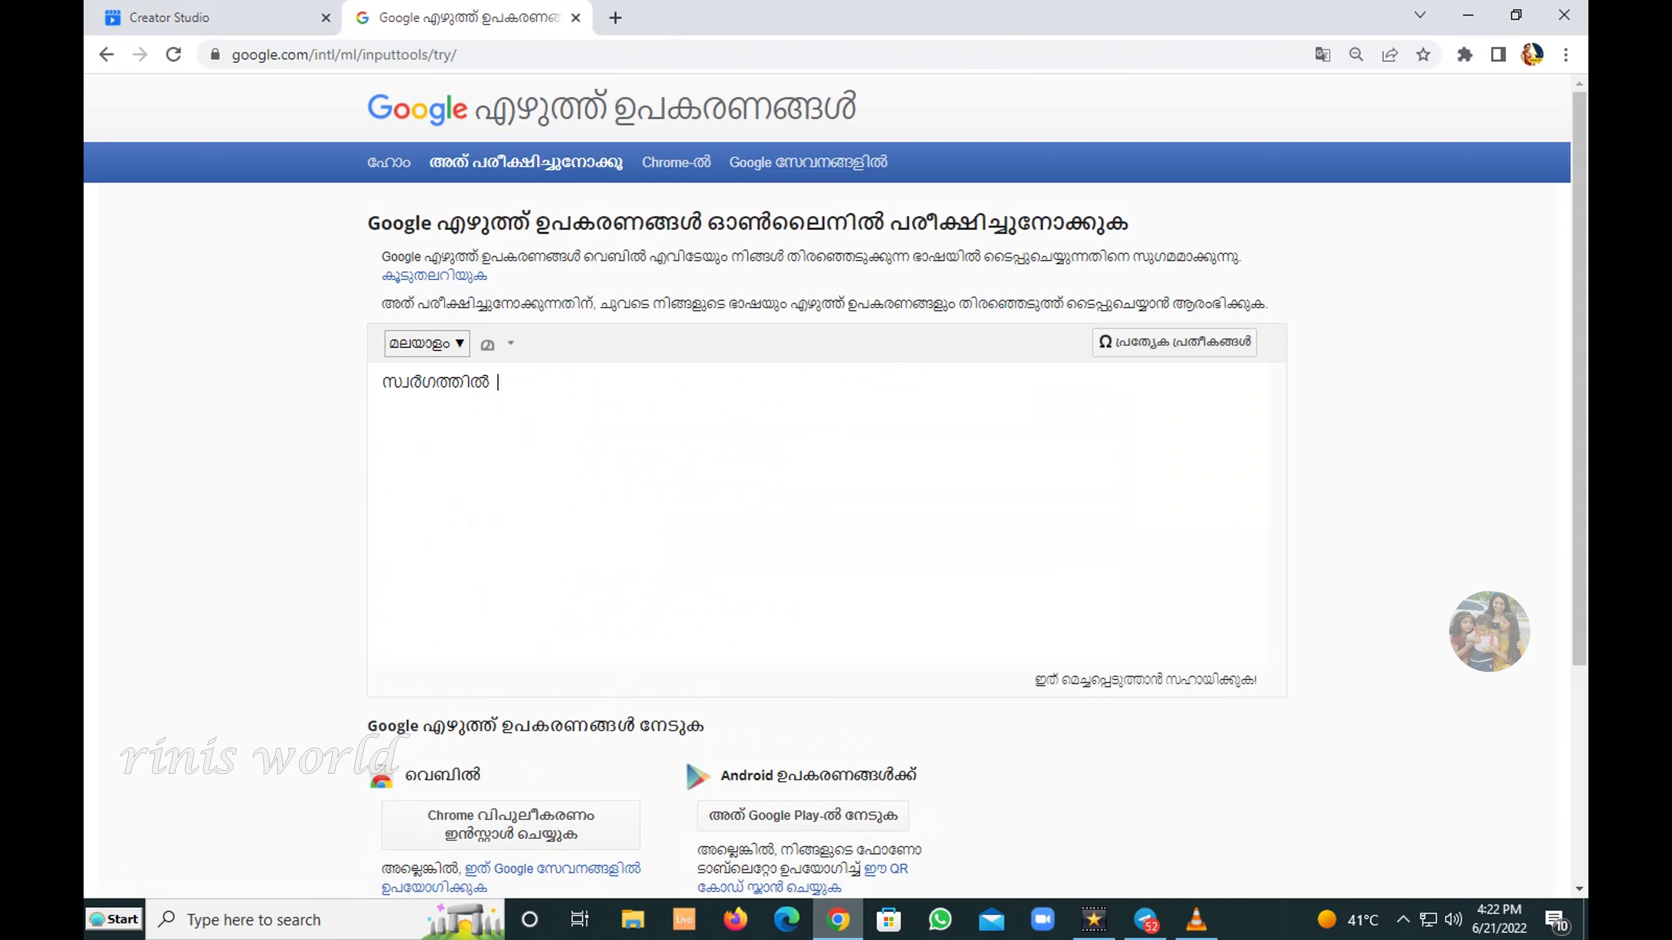
type("vaanidu")
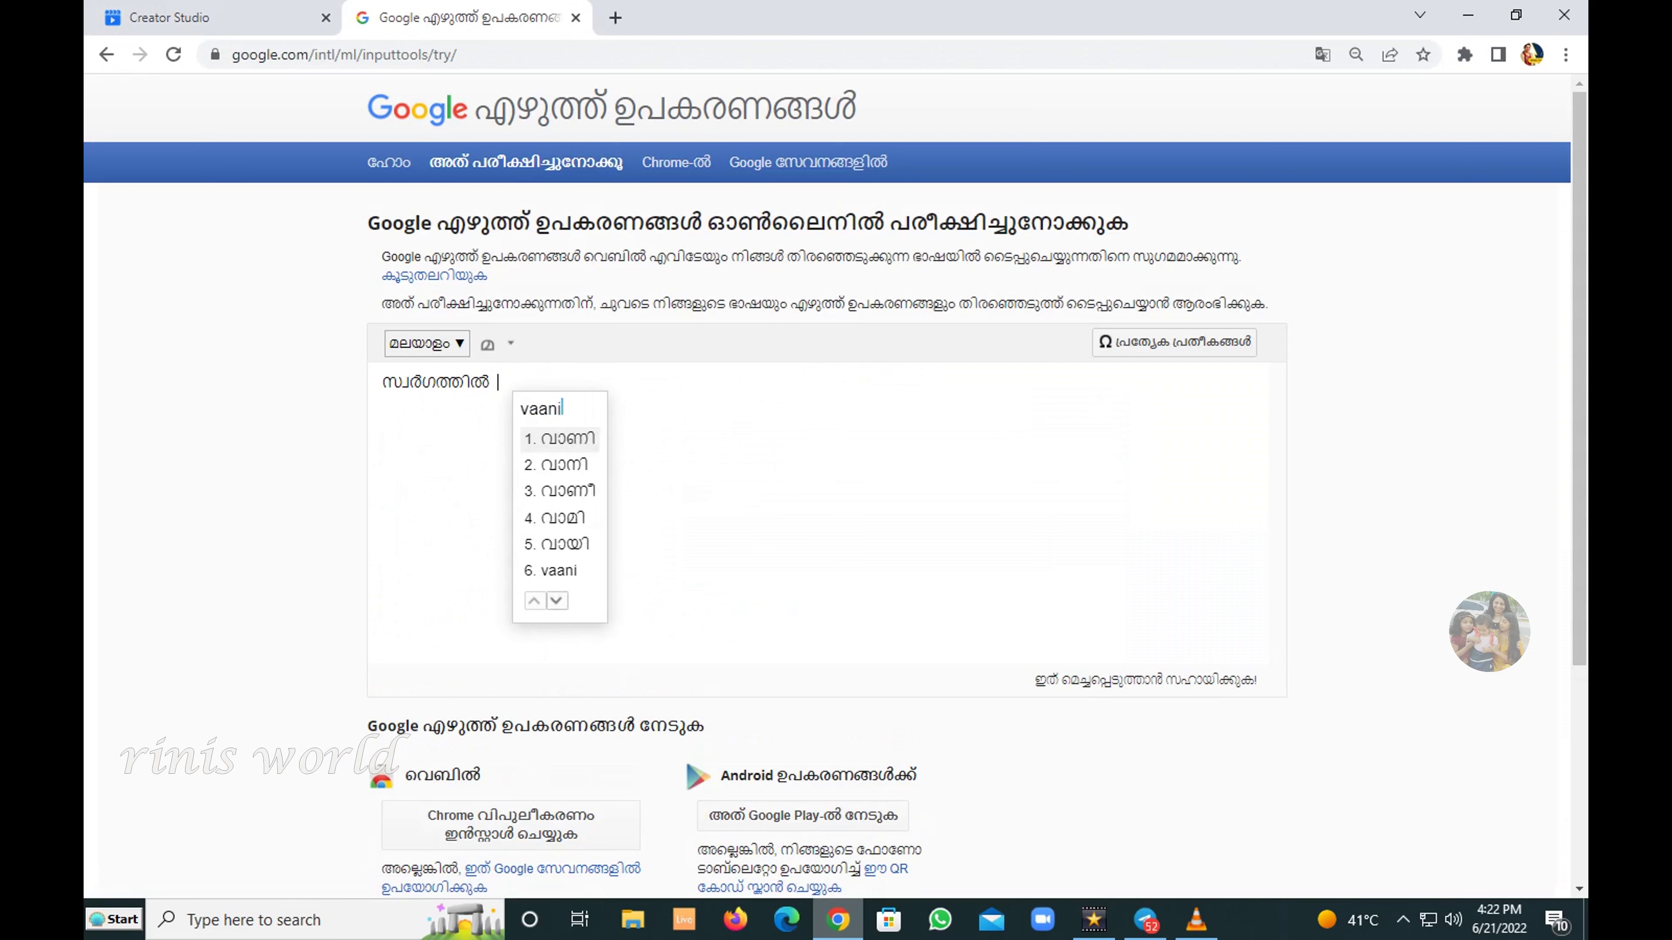
type("nna ")
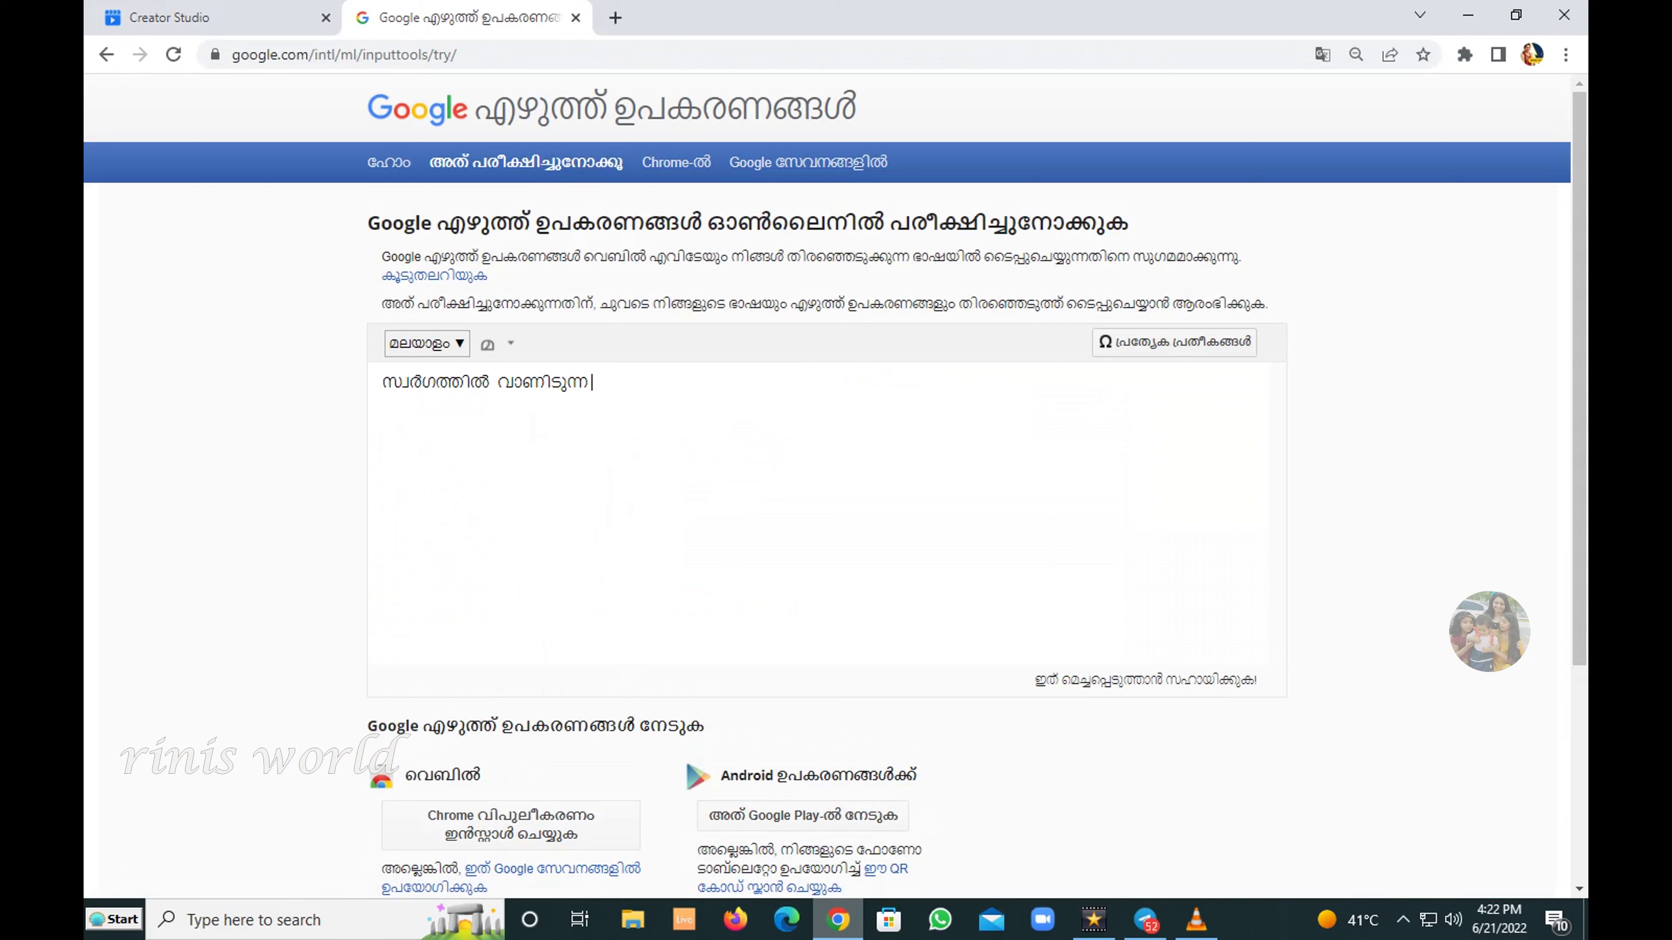
type("daiv")
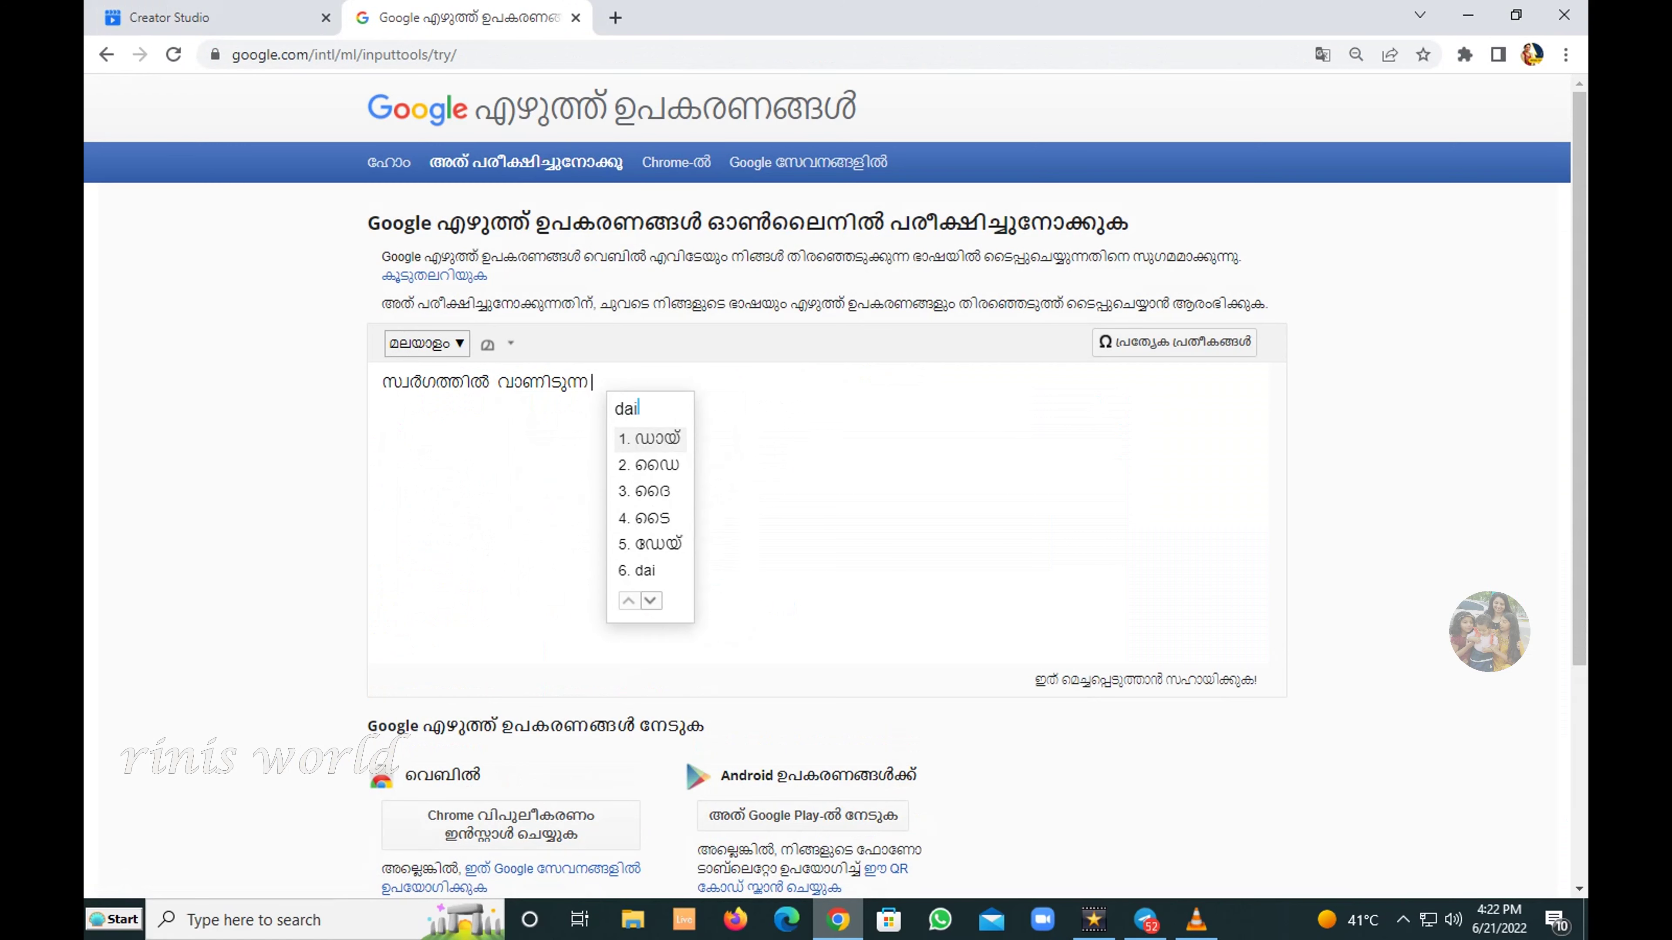
key("ctrl+a")
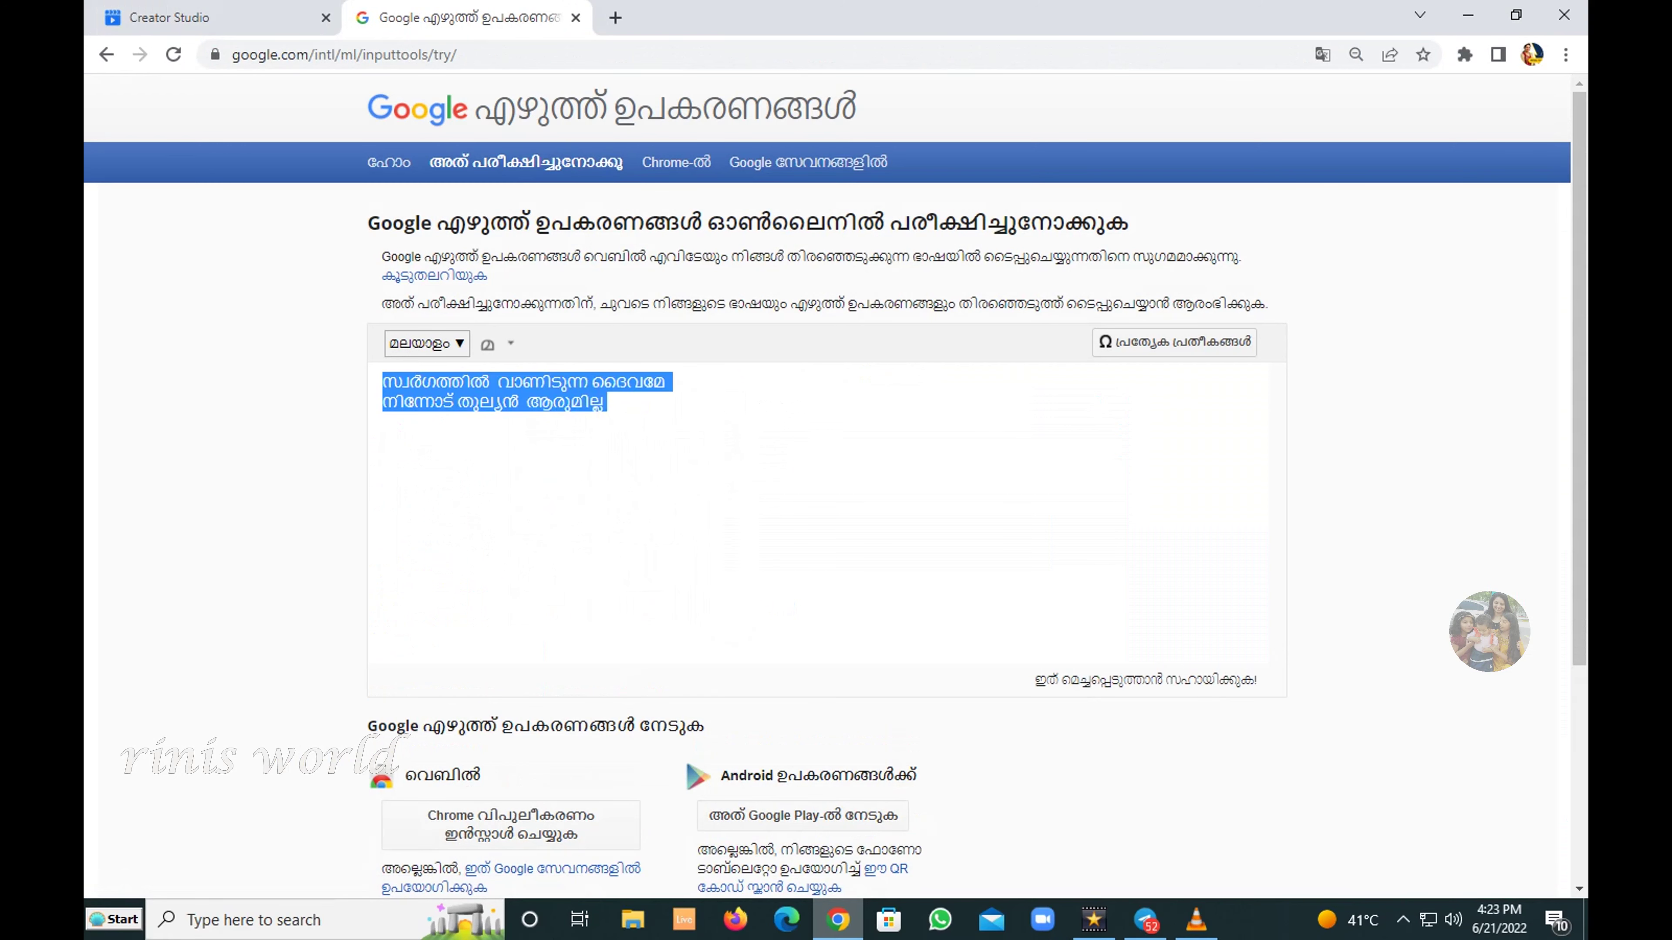
right_click(551, 389)
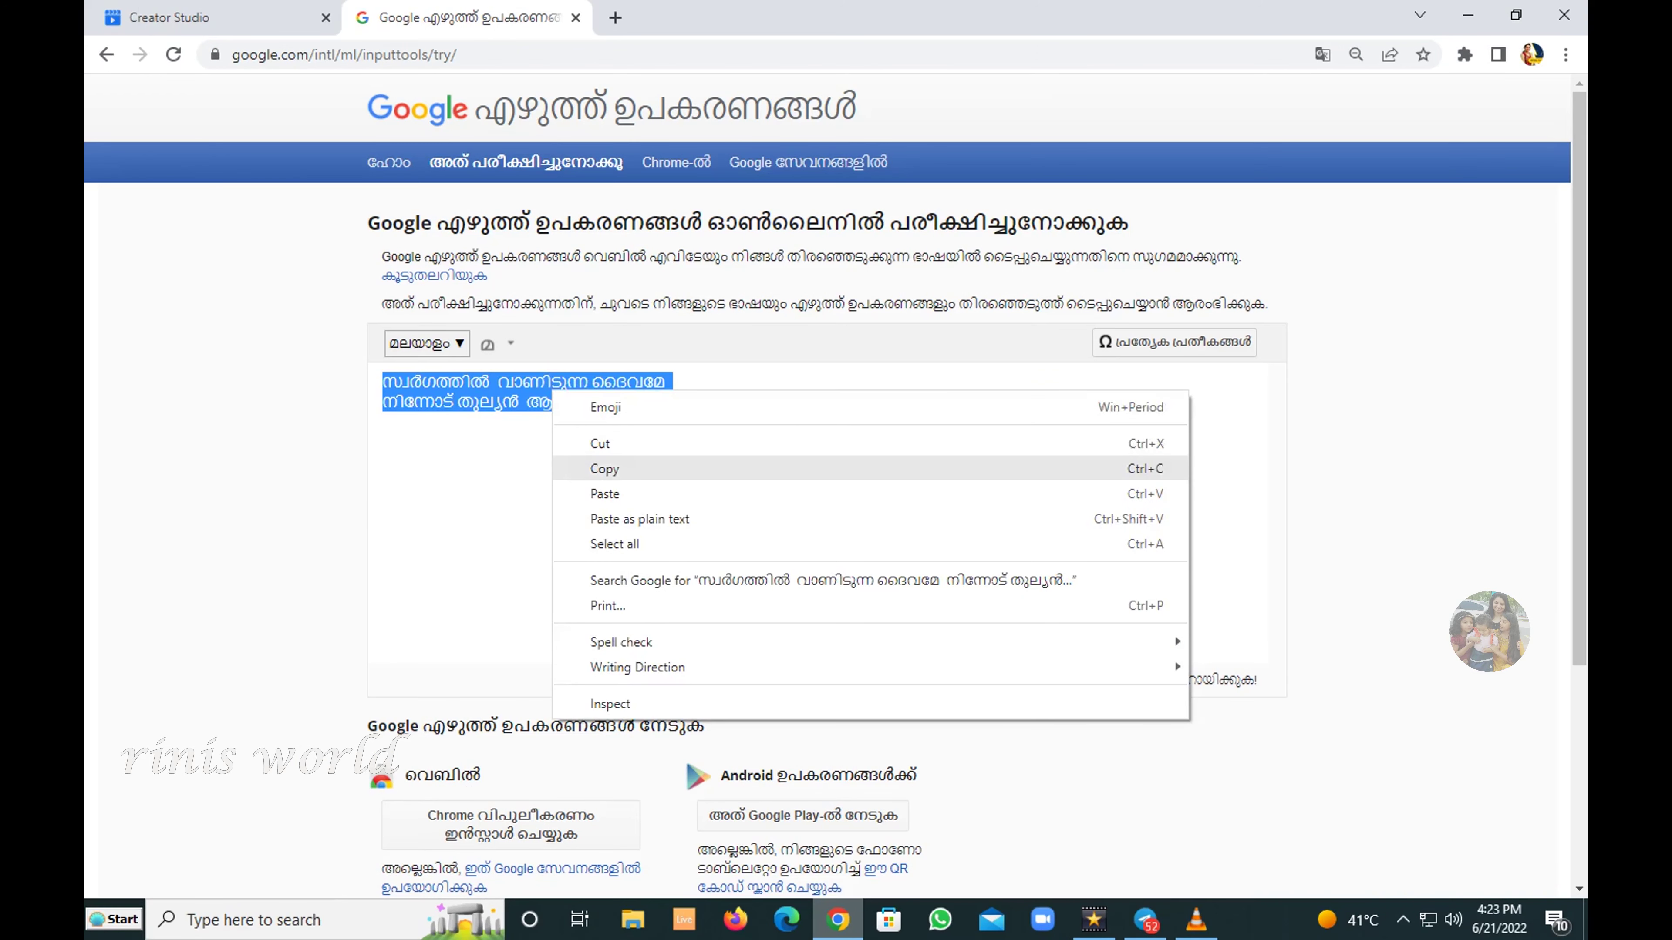
left_click(578, 469)
key("ctrl+1")
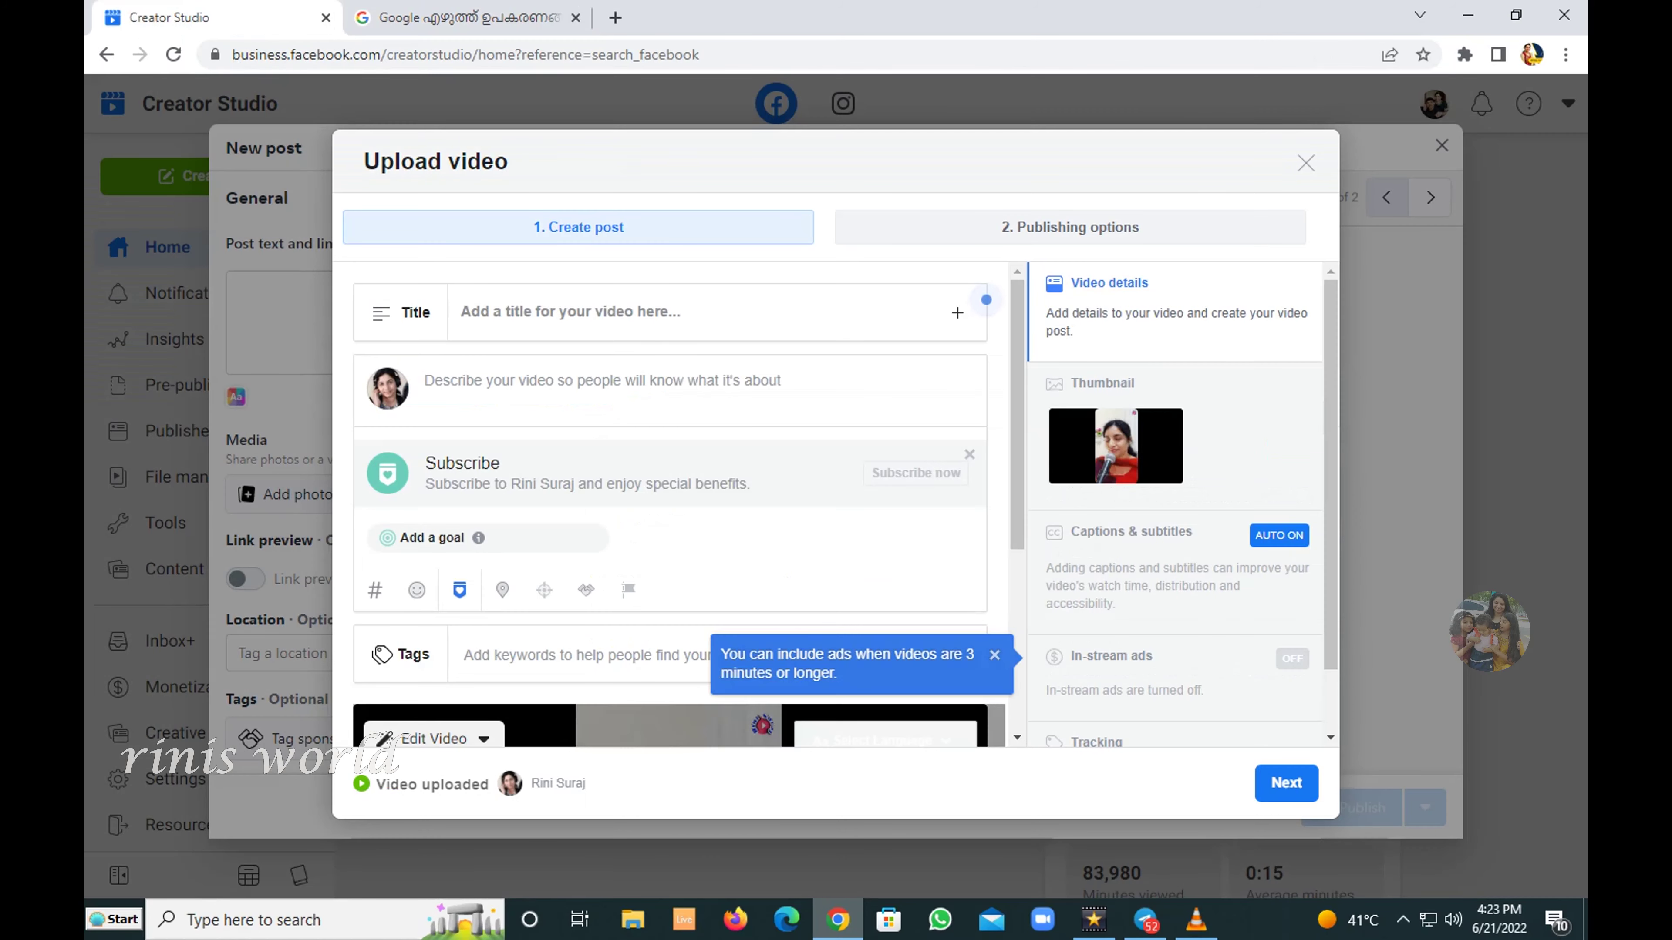
- Paste the Malayalam verse into the description and its first line into the title
right_click(483, 377)
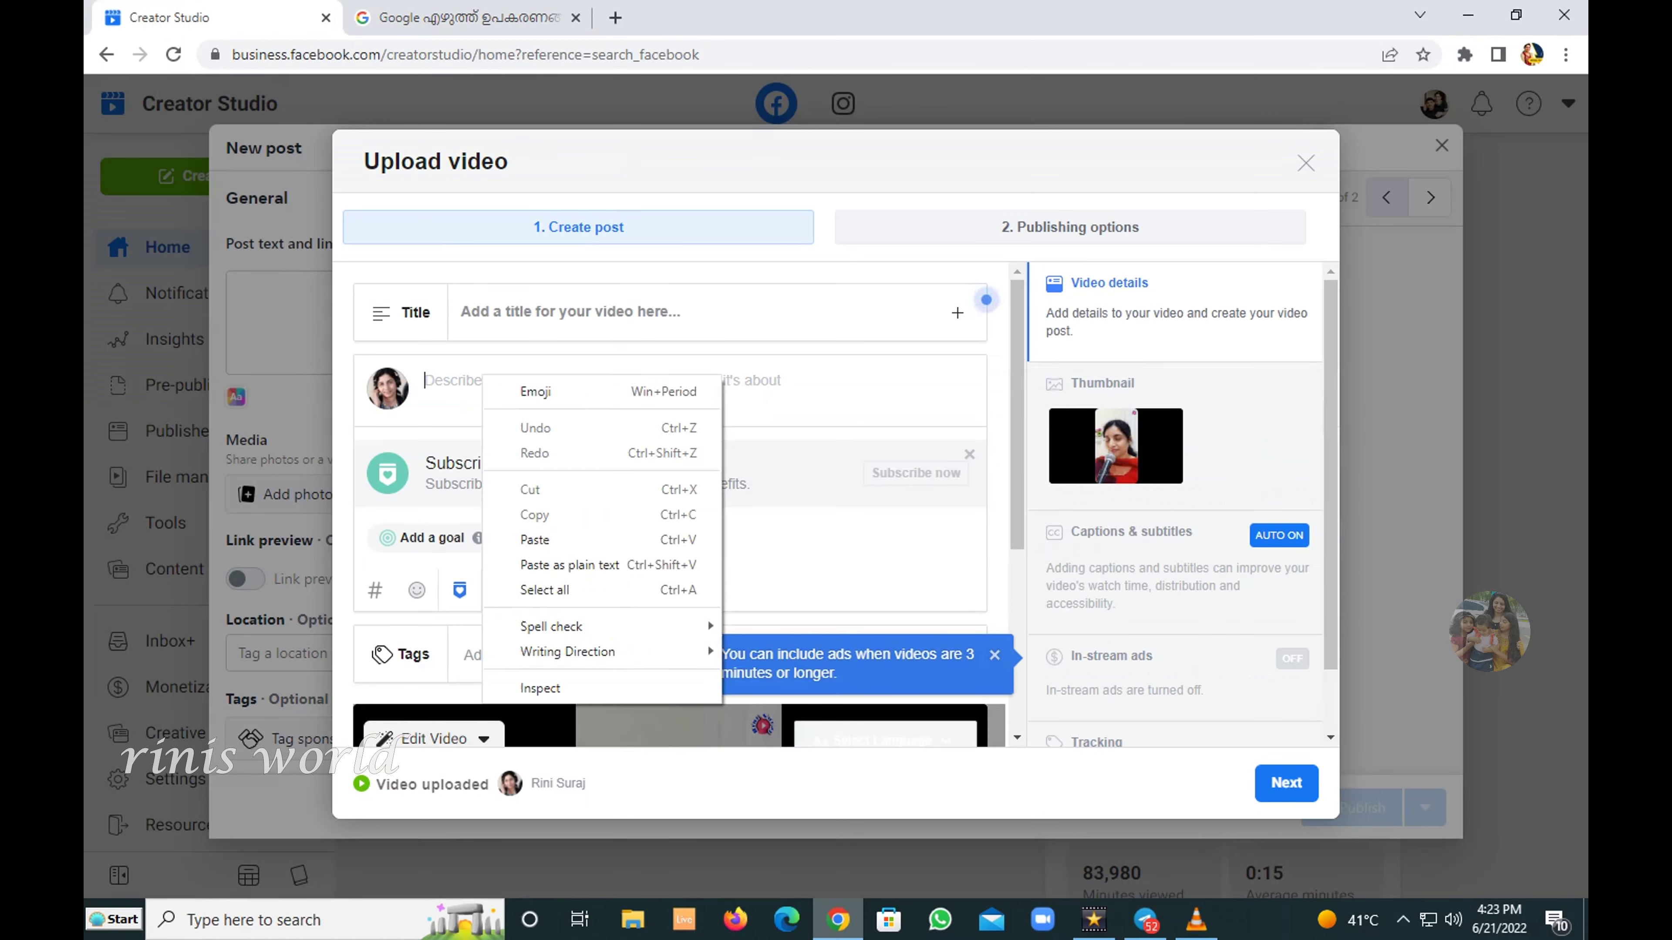
left_click(535, 540)
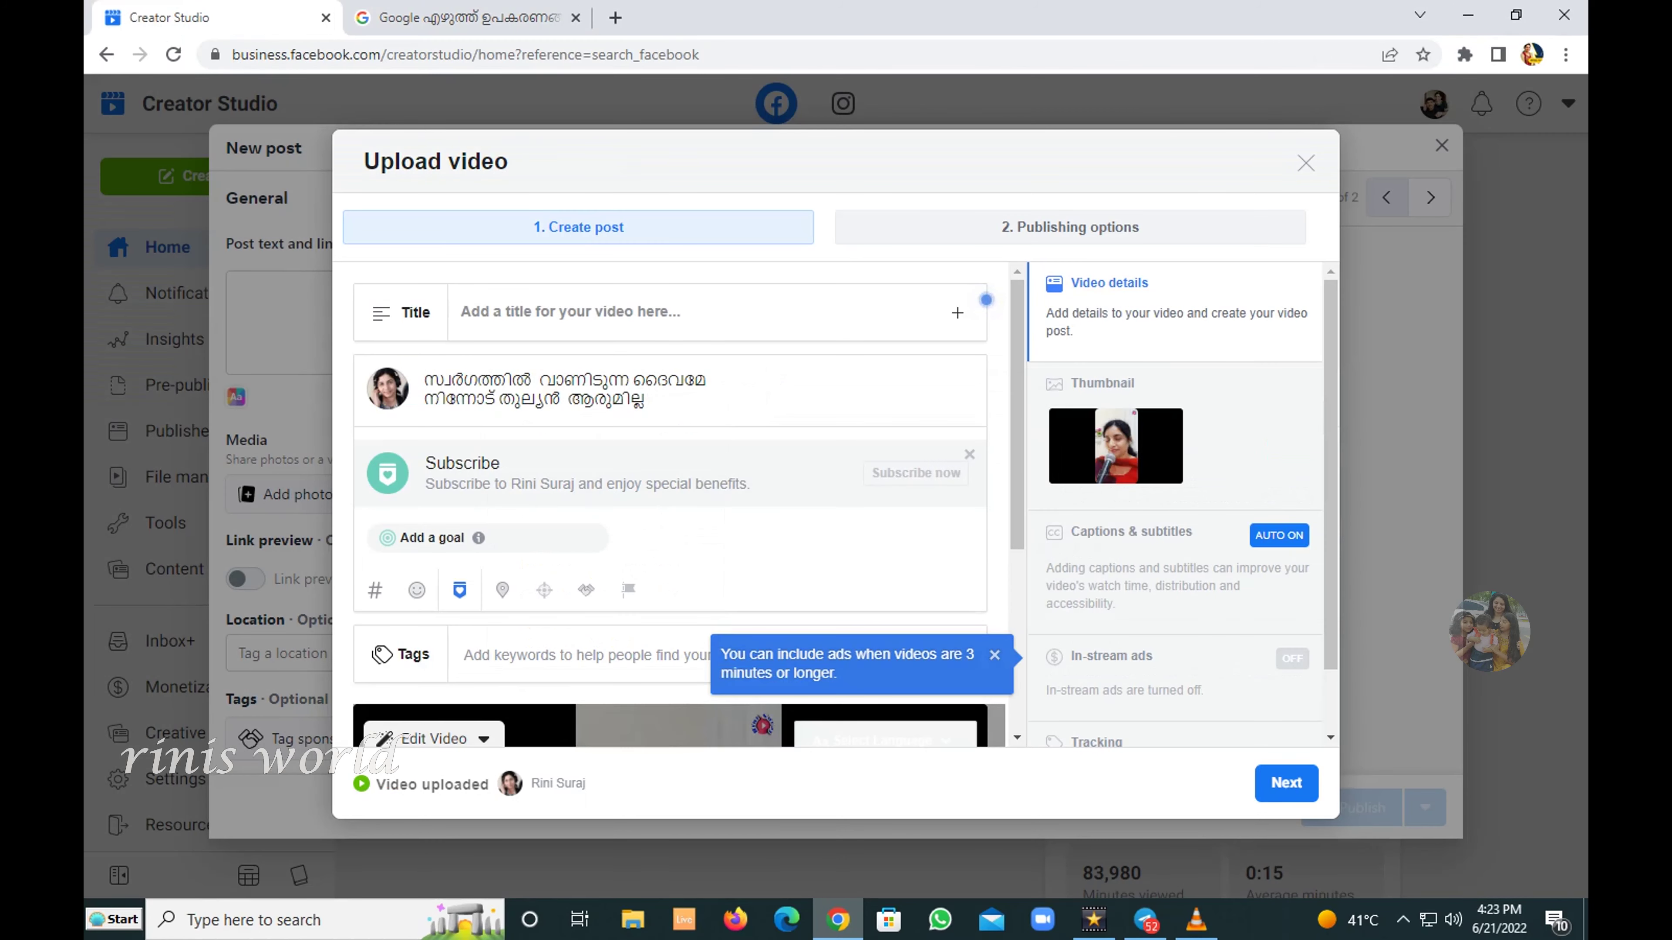
left_click_drag(424, 380, 710, 380)
right_click(680, 378)
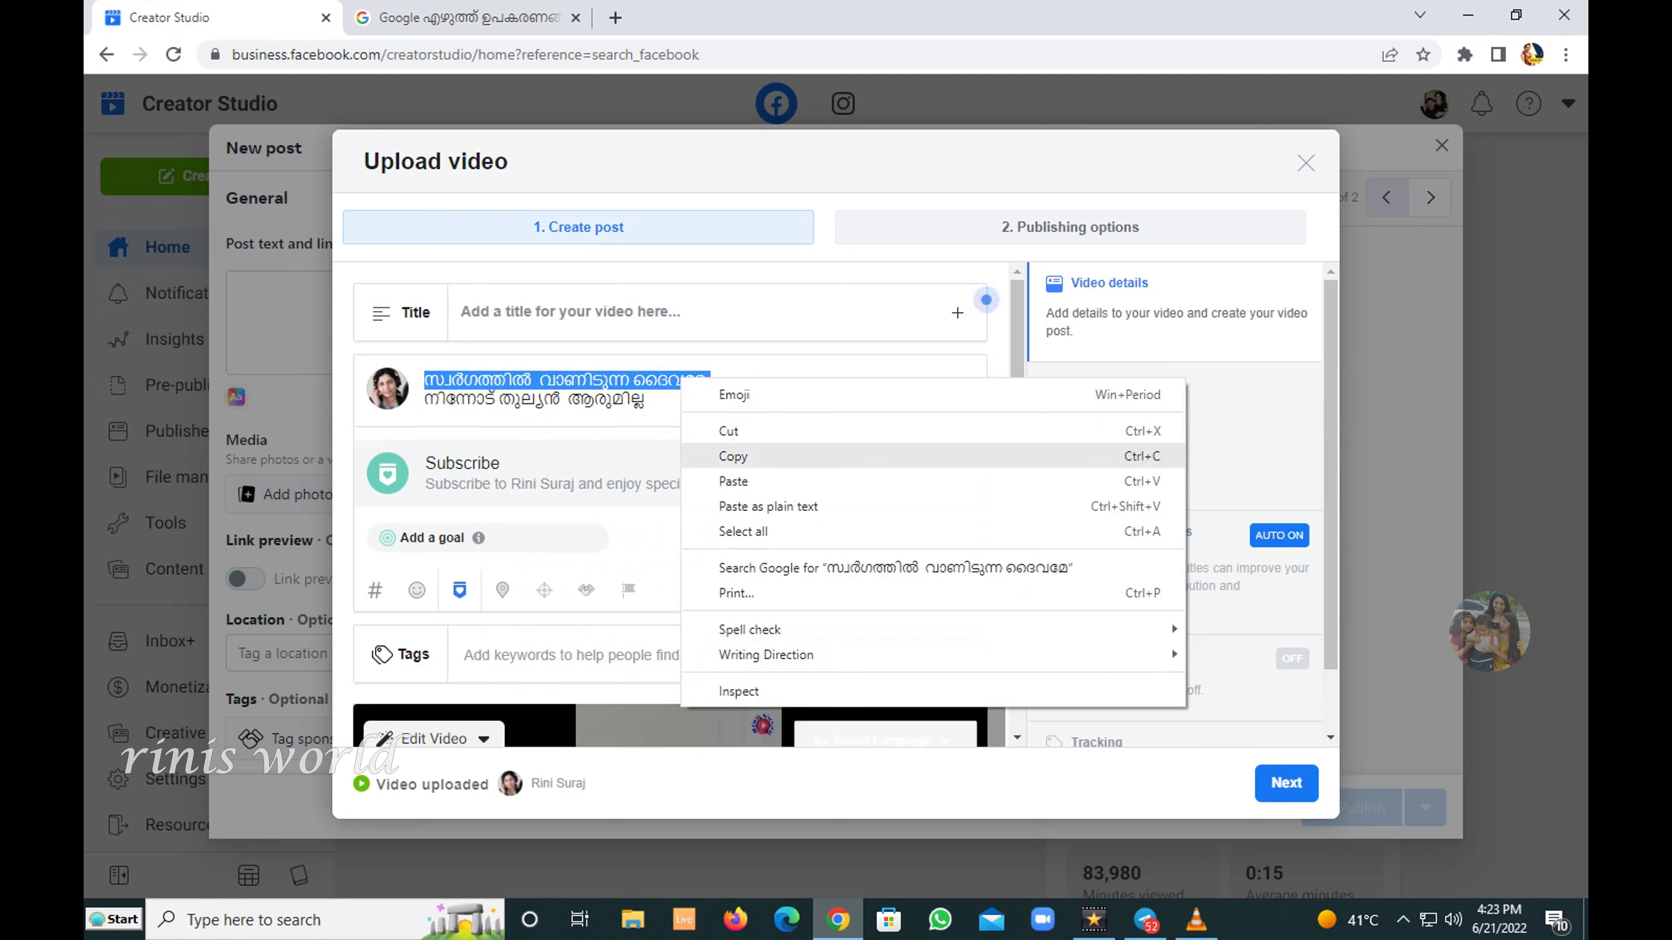
left_click(717, 455)
left_click(461, 311)
right_click(572, 311)
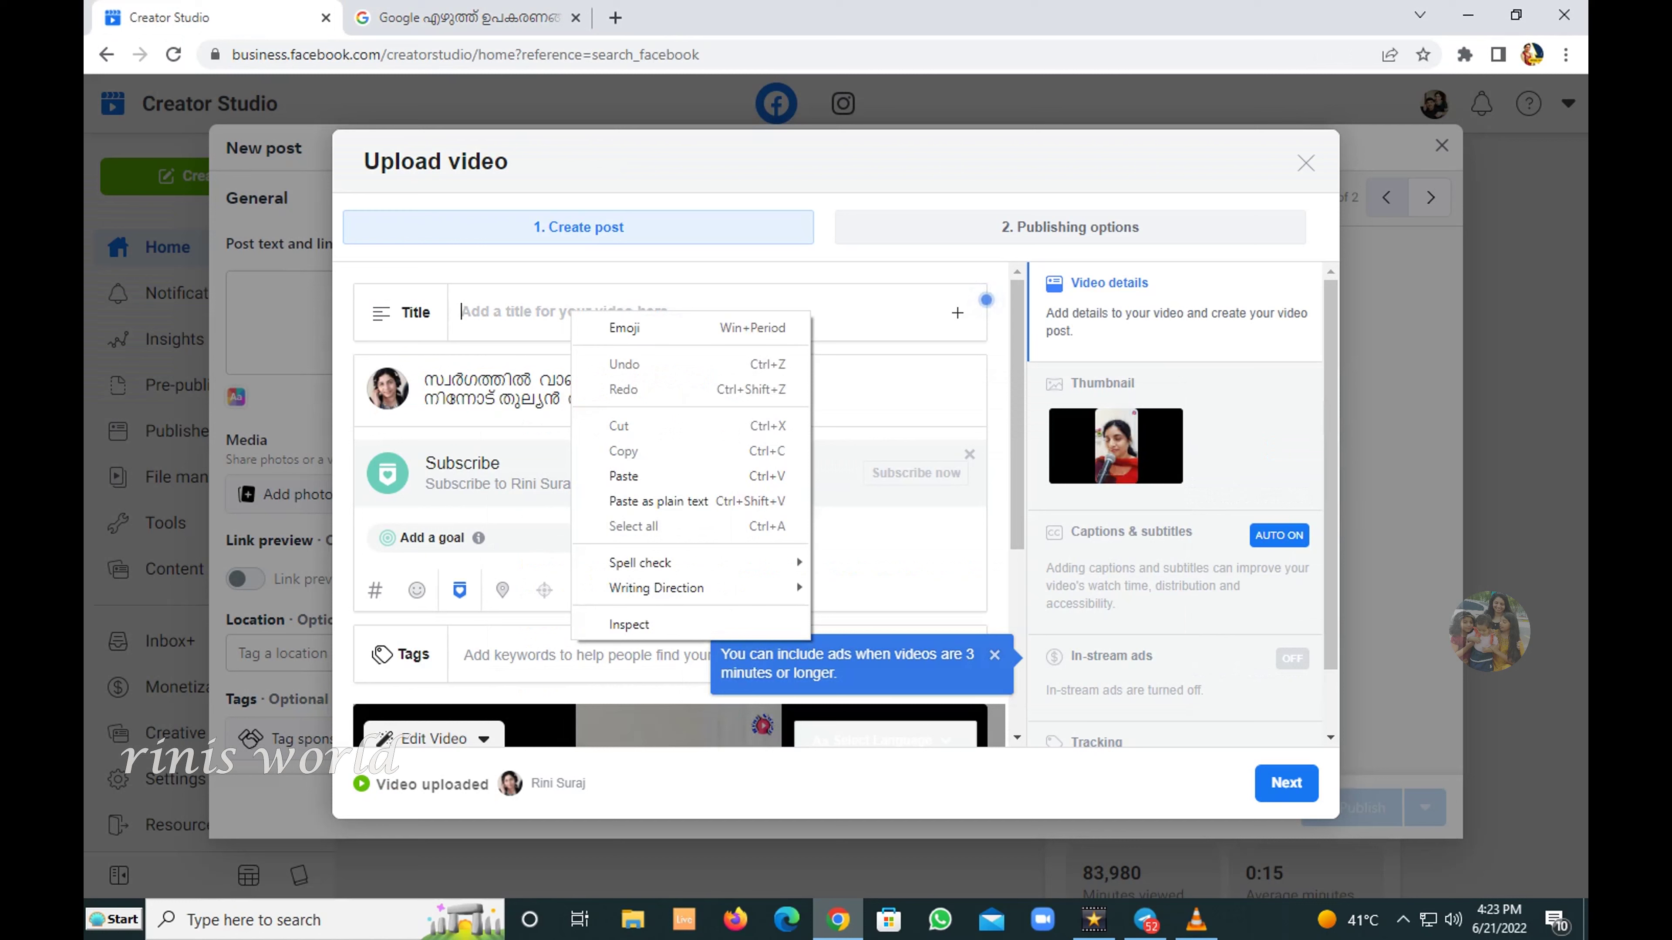
left_click(606, 475)
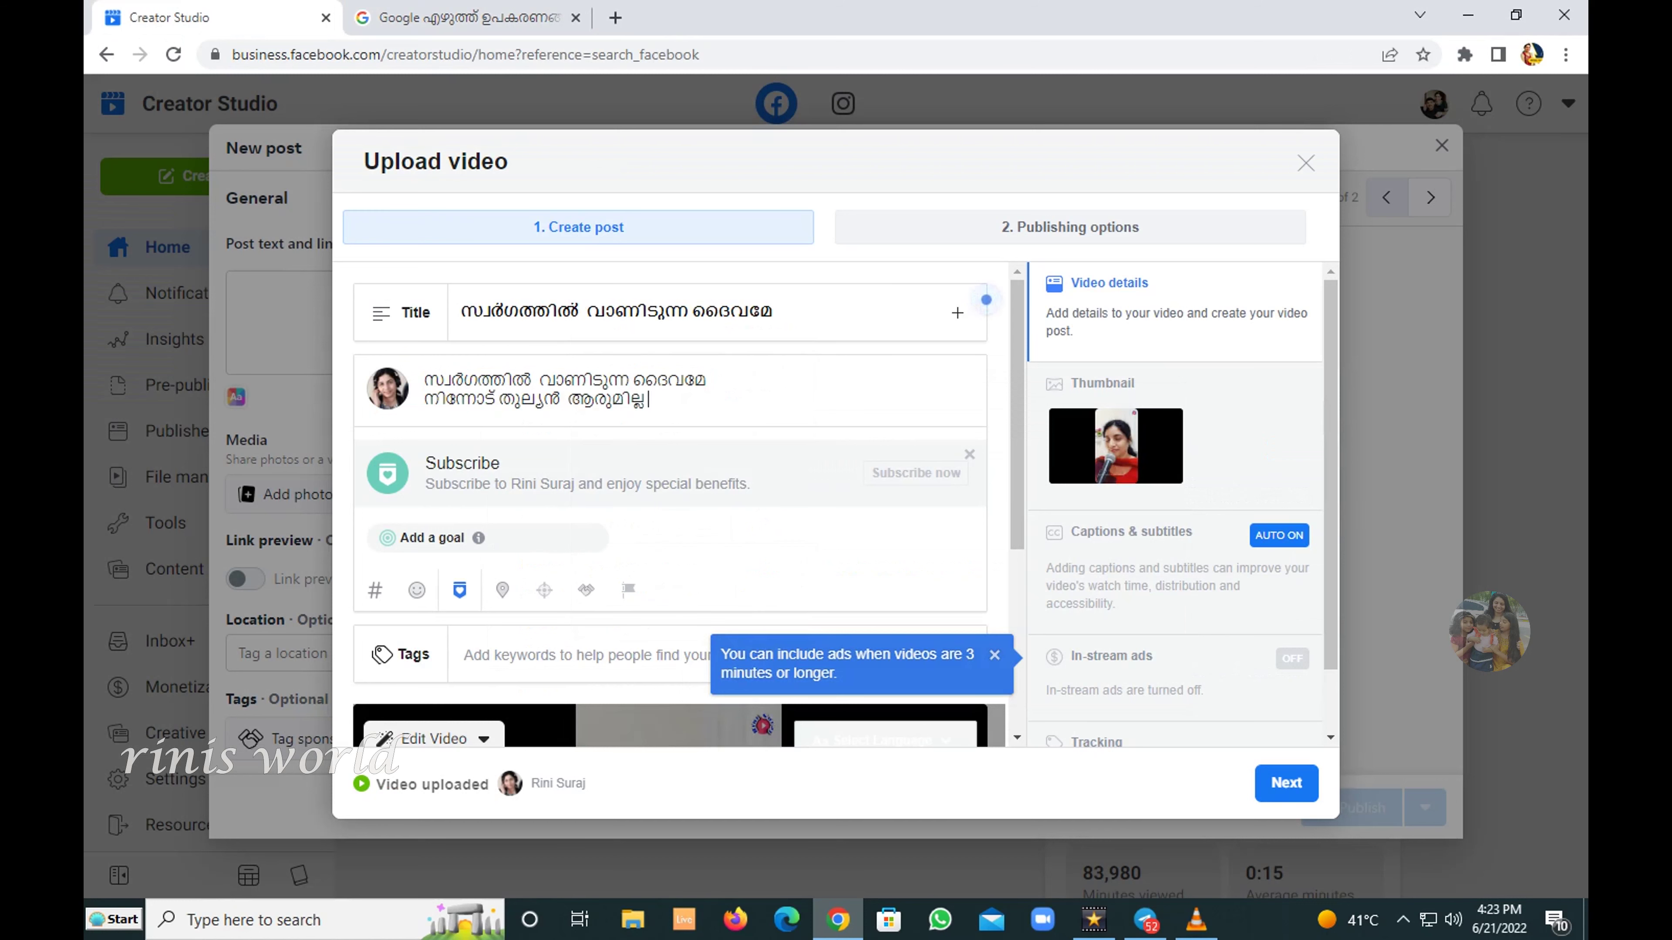
- Add a 'Lyrics:' credit line and a 'Vocal :' credit line, each with the person's name, below the verse
key("Return")
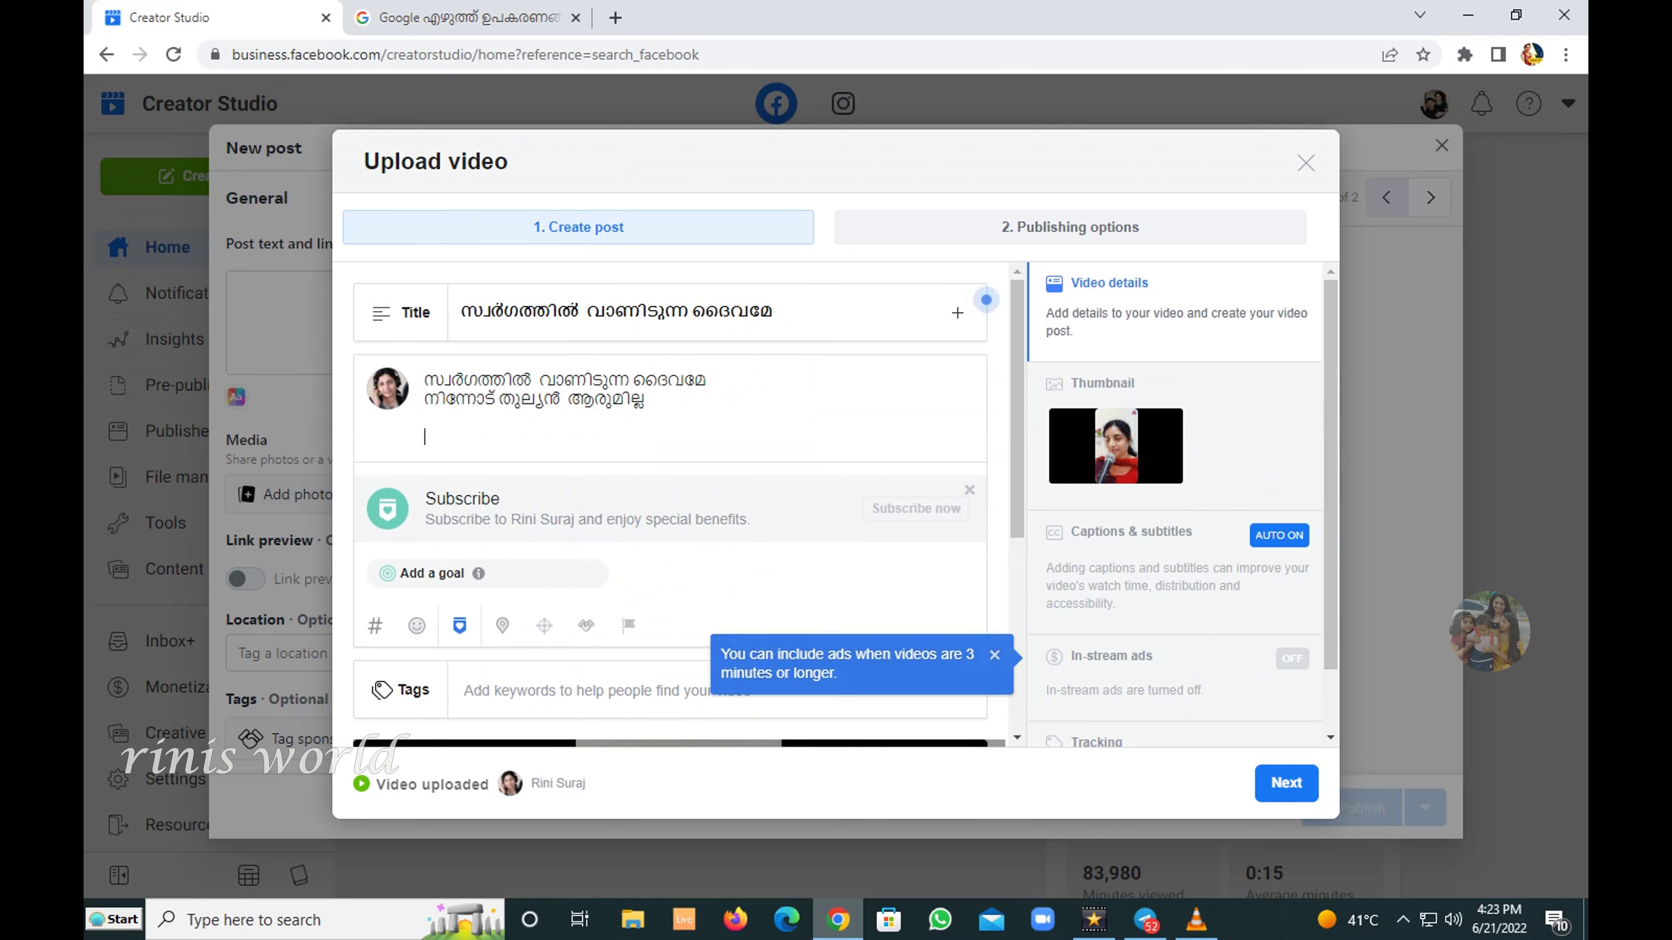
type("പ")
type("yrics")
key("Return")
type("Vocal")
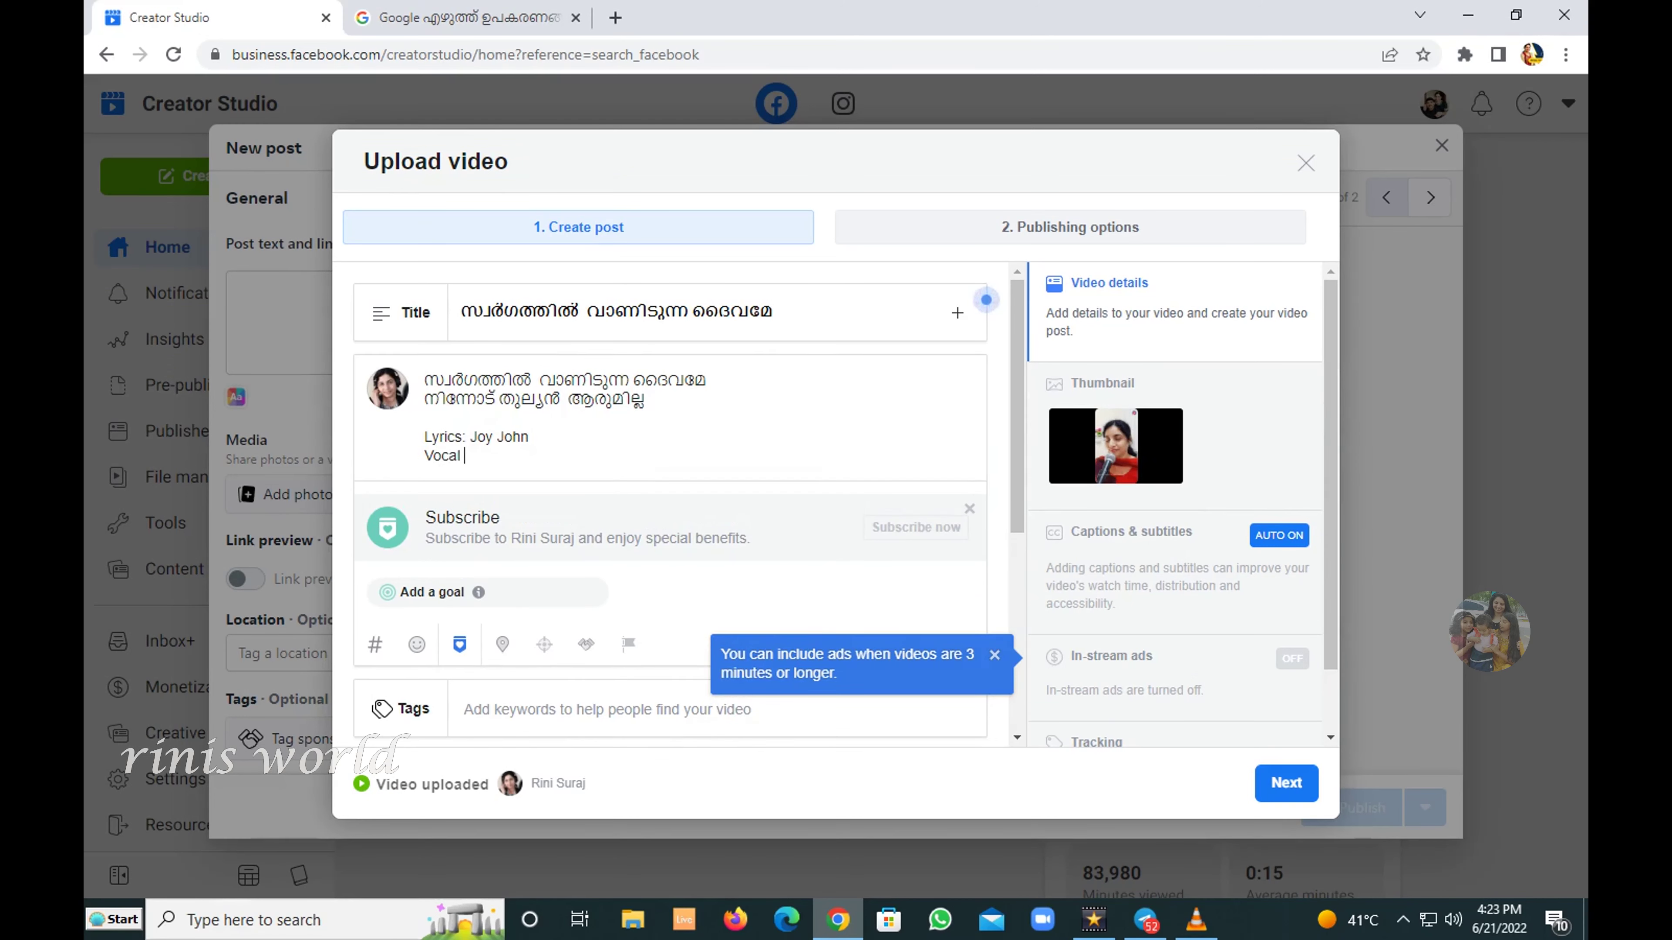
- Open the video's Thumbnail settings and browse the auto-generated thumbnail images
scroll(678, 507, "down", 3)
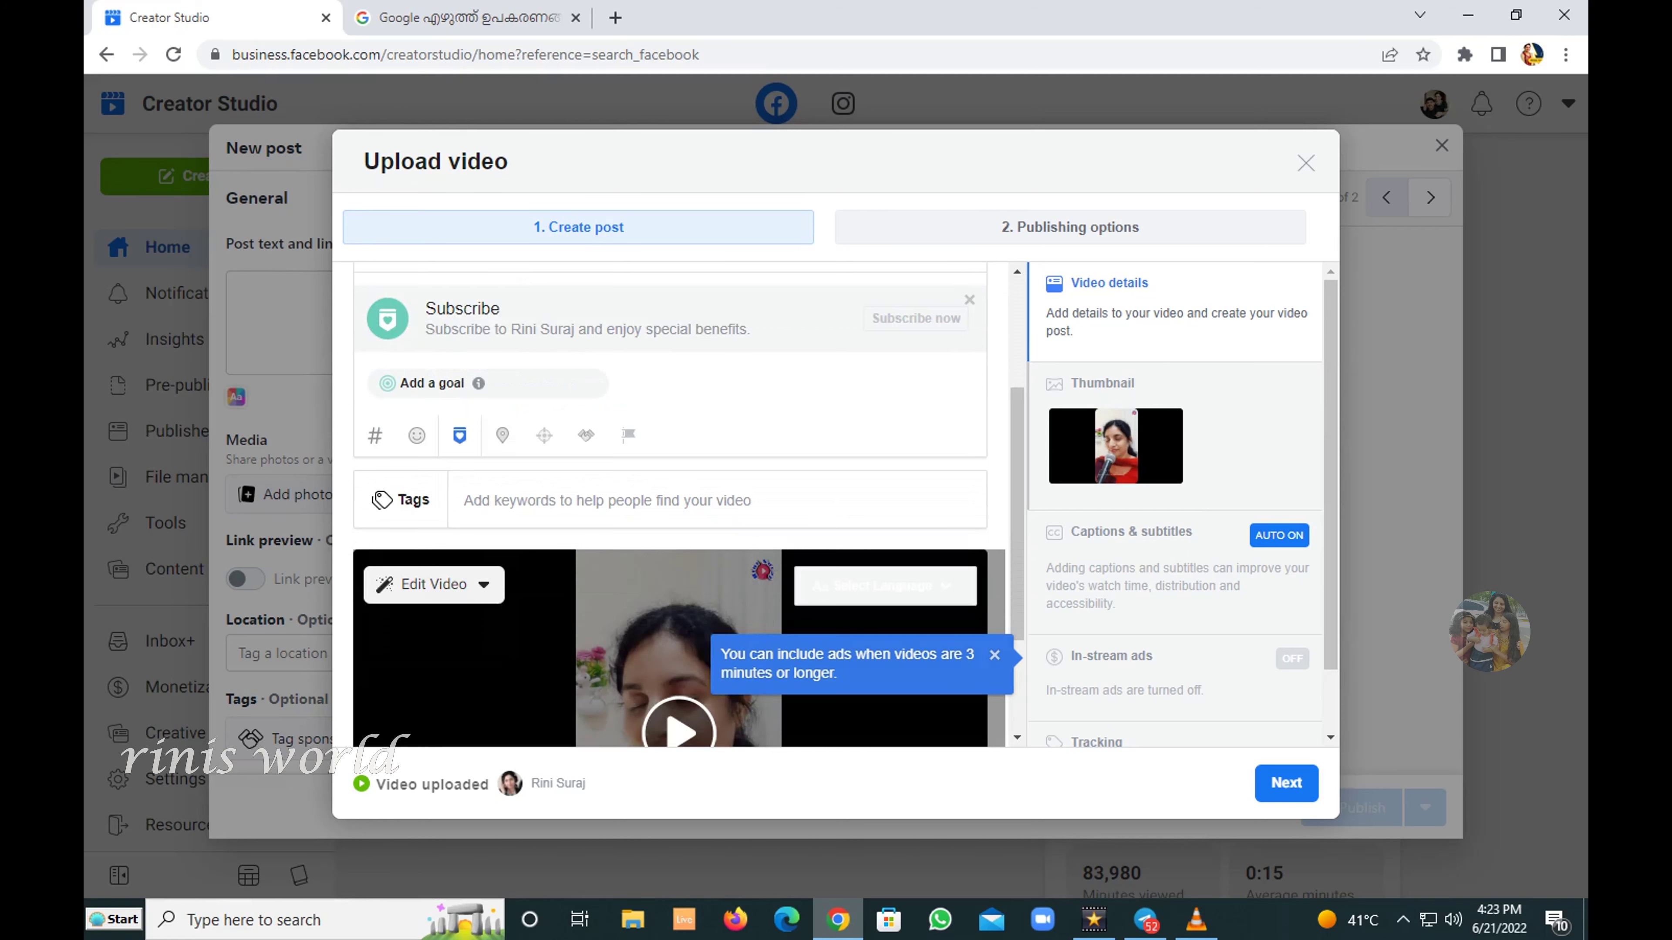
left_click(1103, 382)
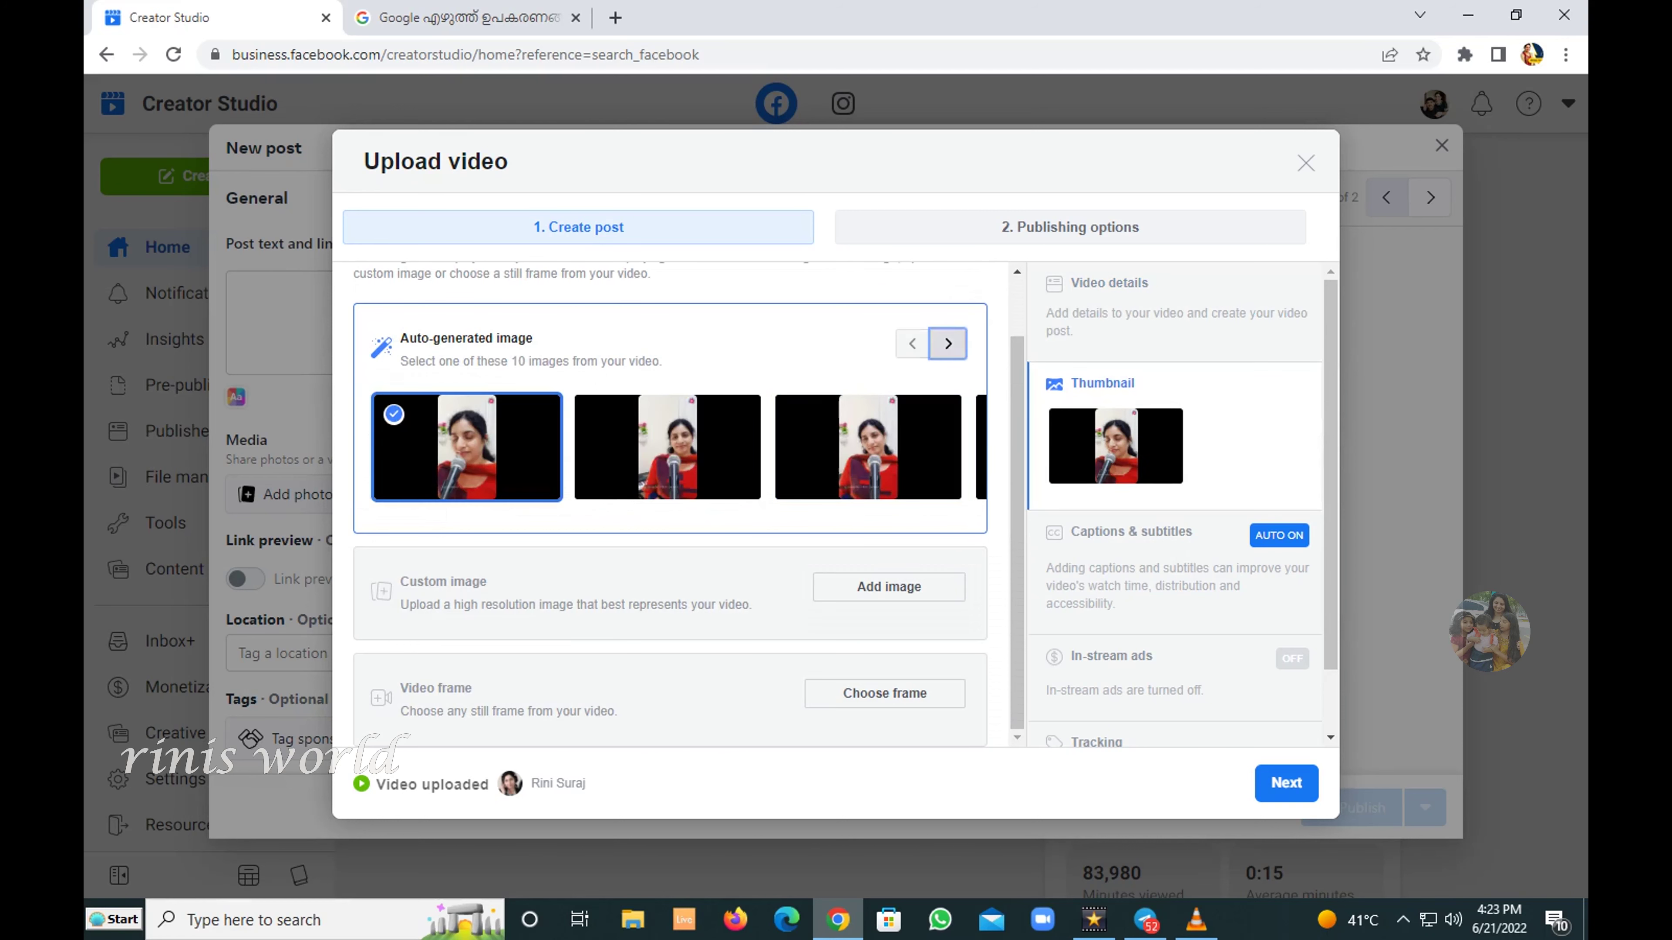
left_click(948, 343)
left_click(948, 343)
left_click(948, 343)
left_click(947, 343)
left_click(912, 343)
left_click(912, 343)
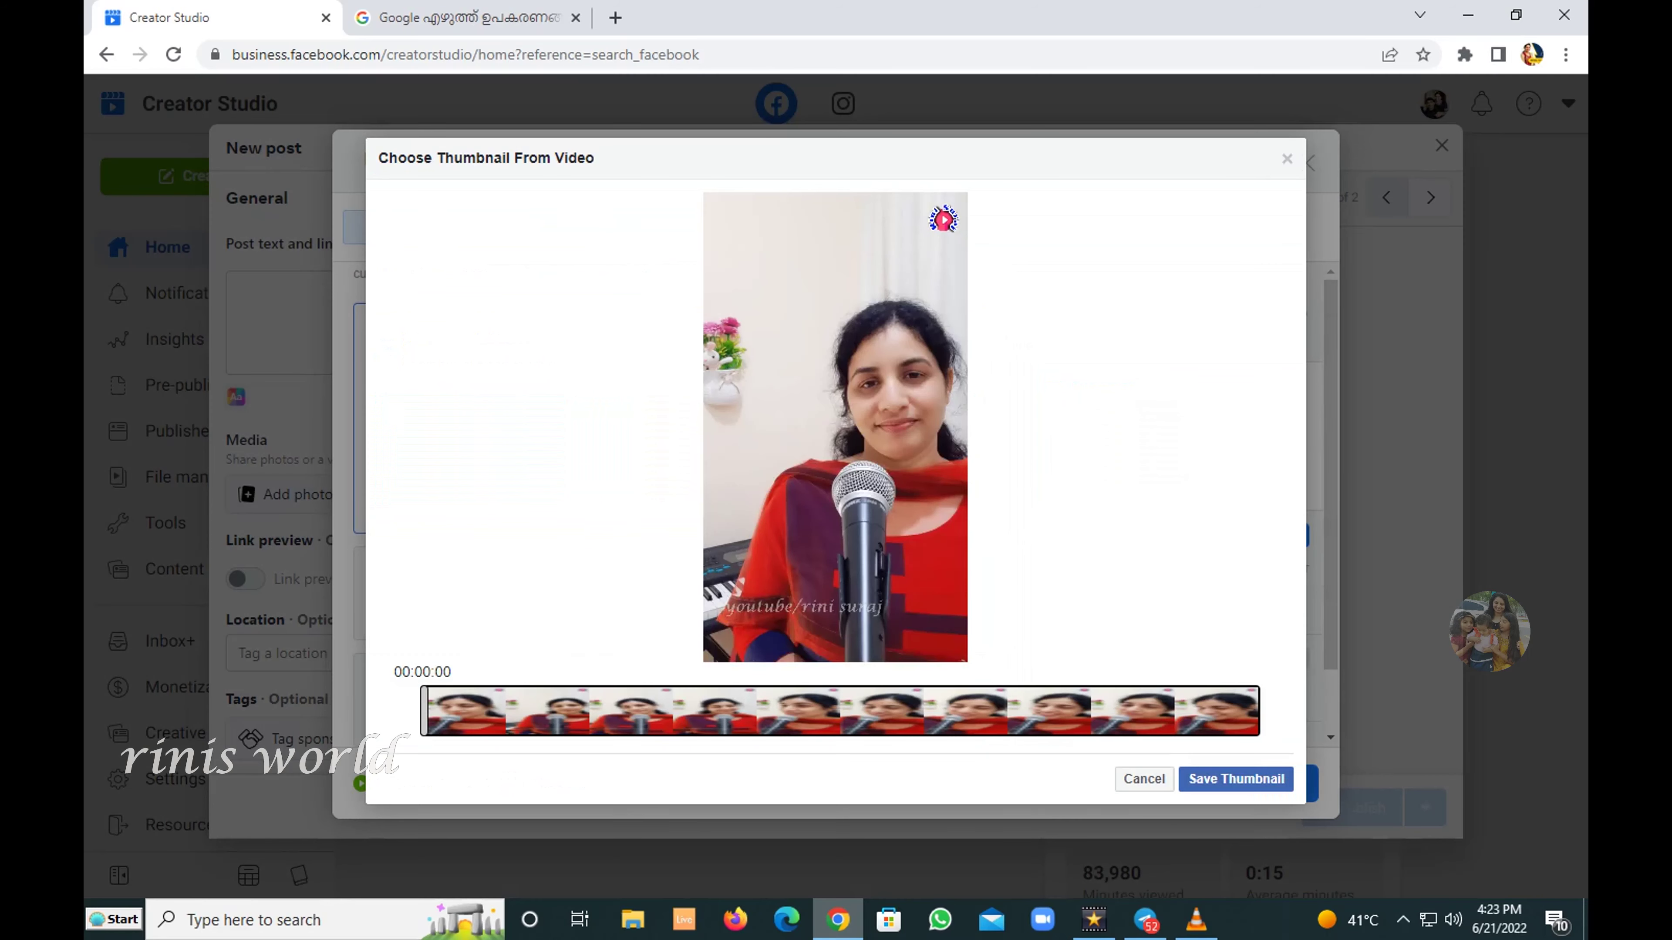
- Scrub the video timeline and settle on the frame at 00:00:05 as the thumbnail
left_click_drag(424, 711, 715, 711)
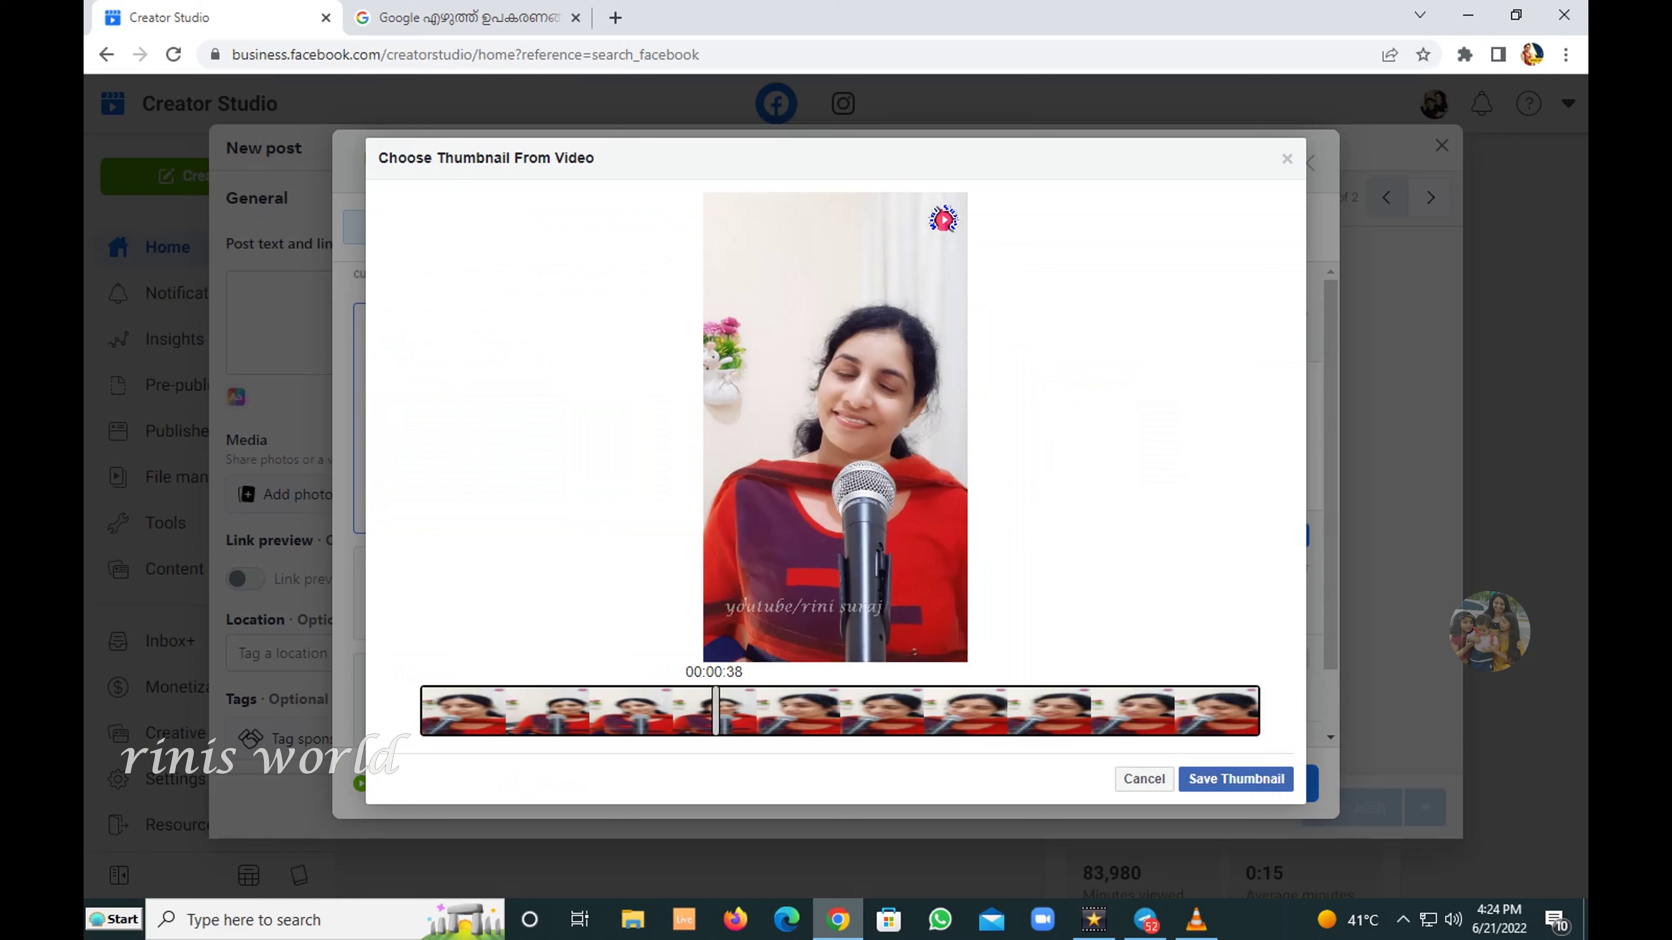
left_click_drag(715, 711, 446, 712)
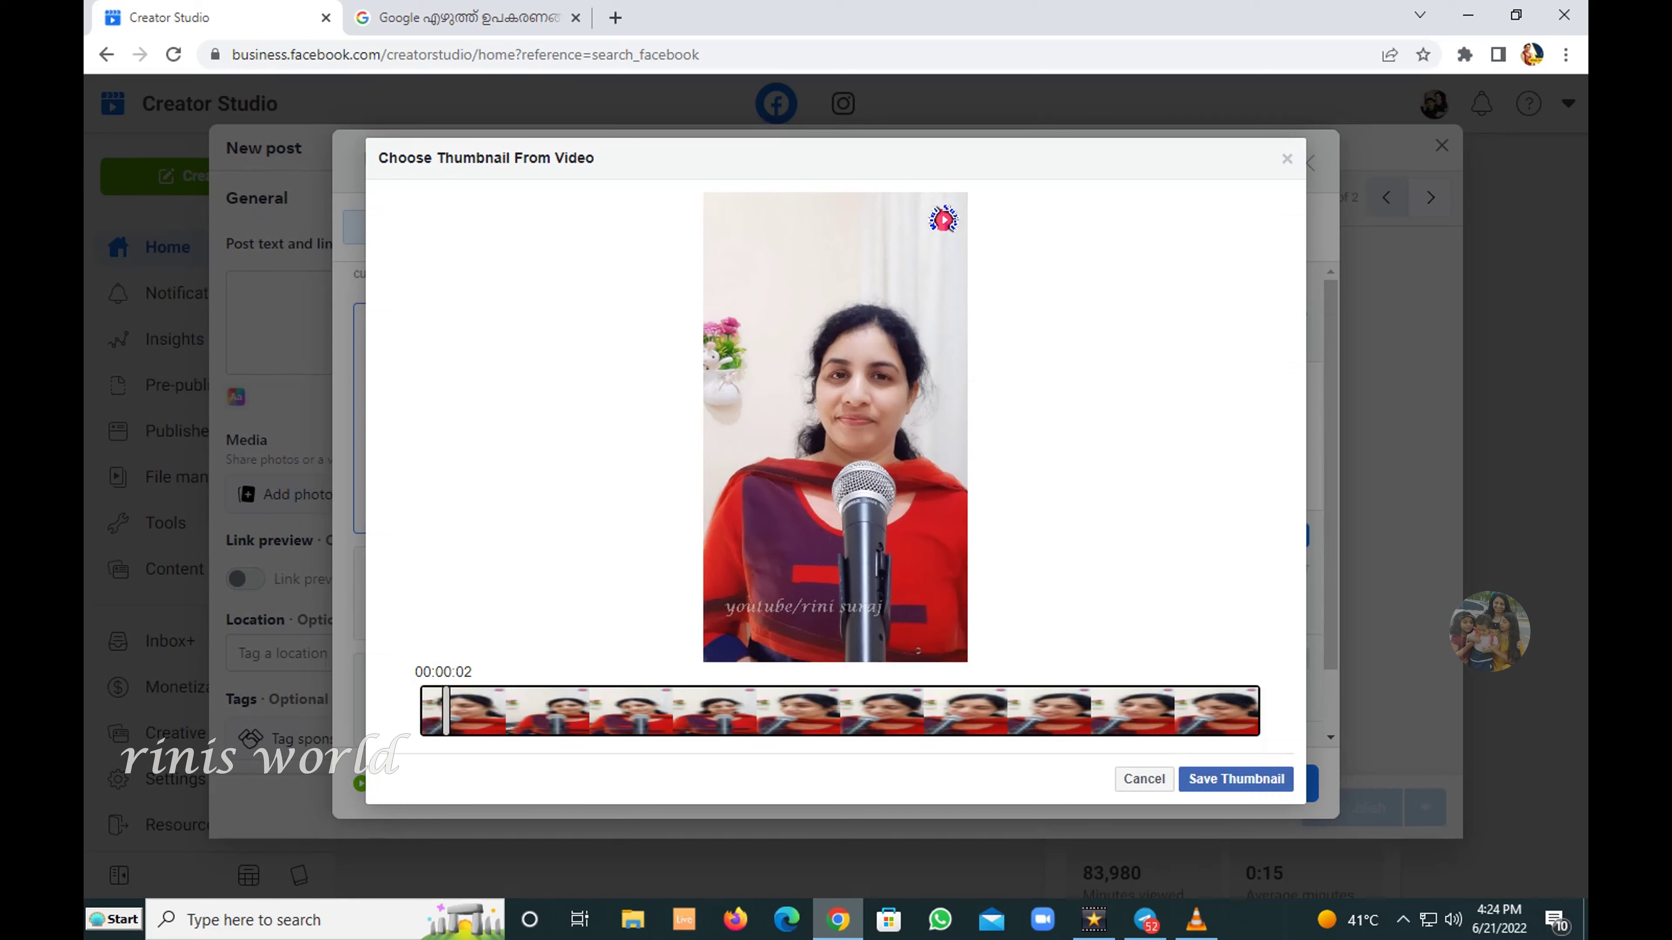
left_click_drag(446, 712, 464, 711)
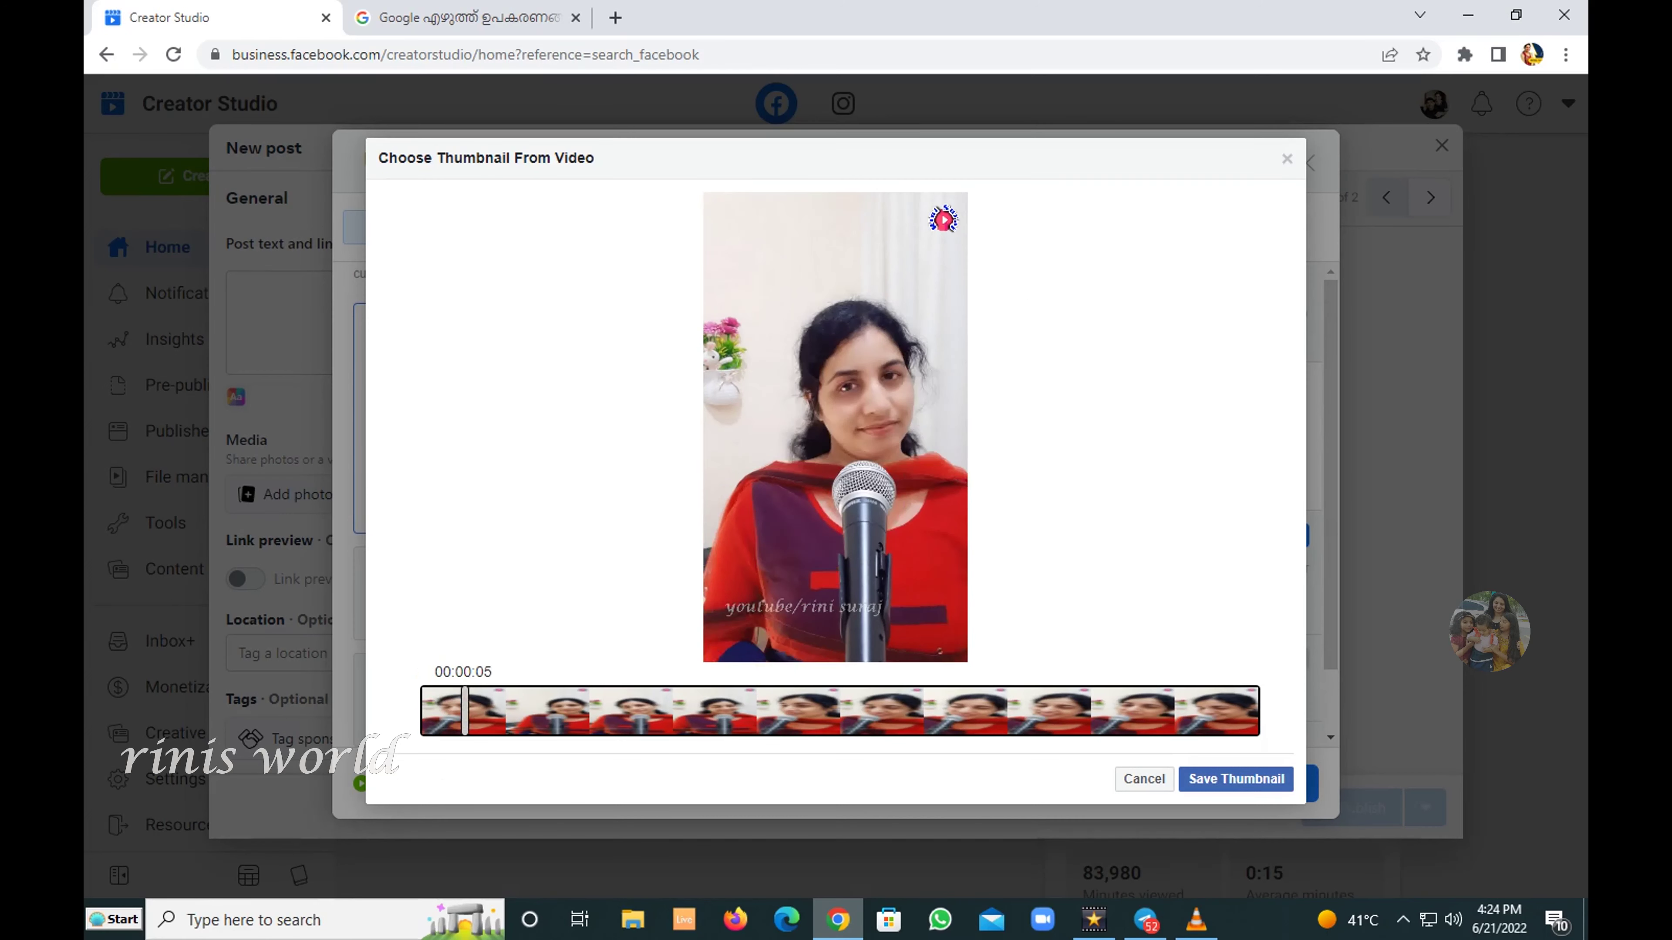